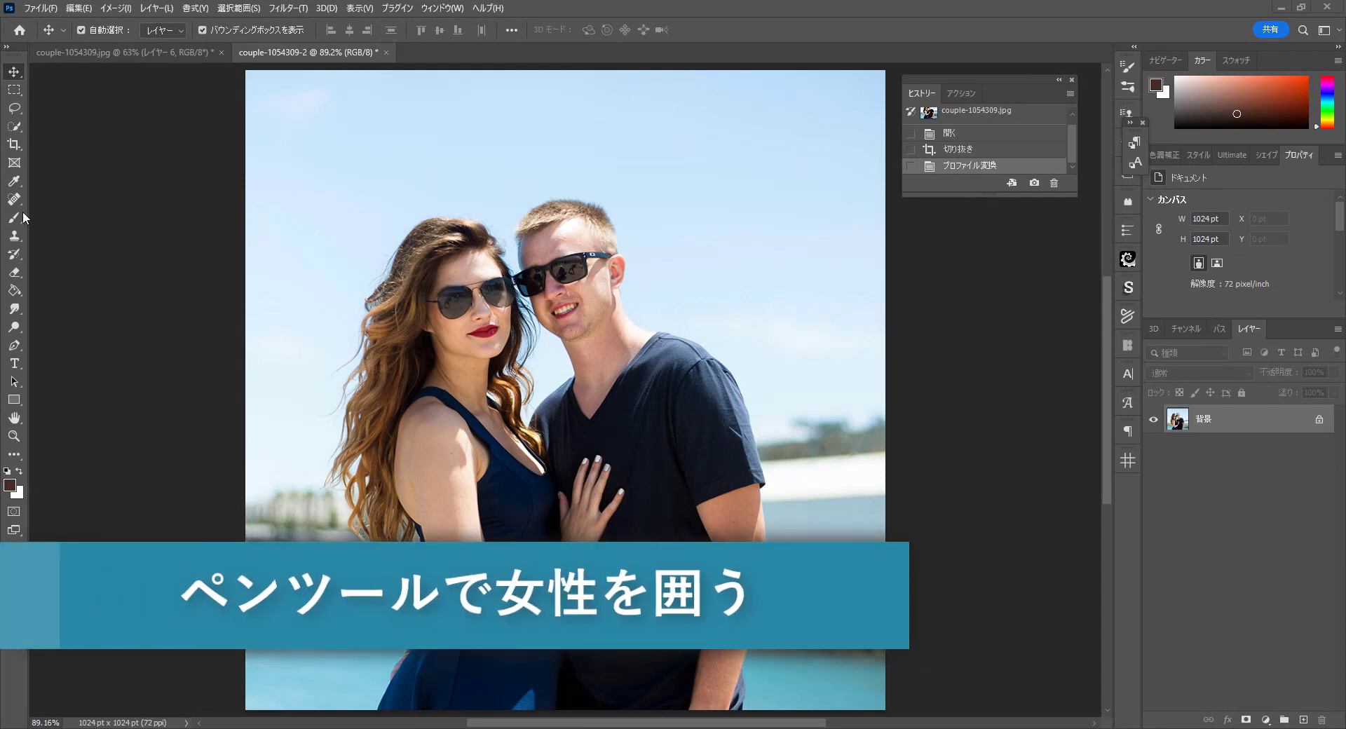
Step: Start a Pen tool path at the photo's lower edge and trace it loosely up the outer side of the woman's hair
left_click(14, 347)
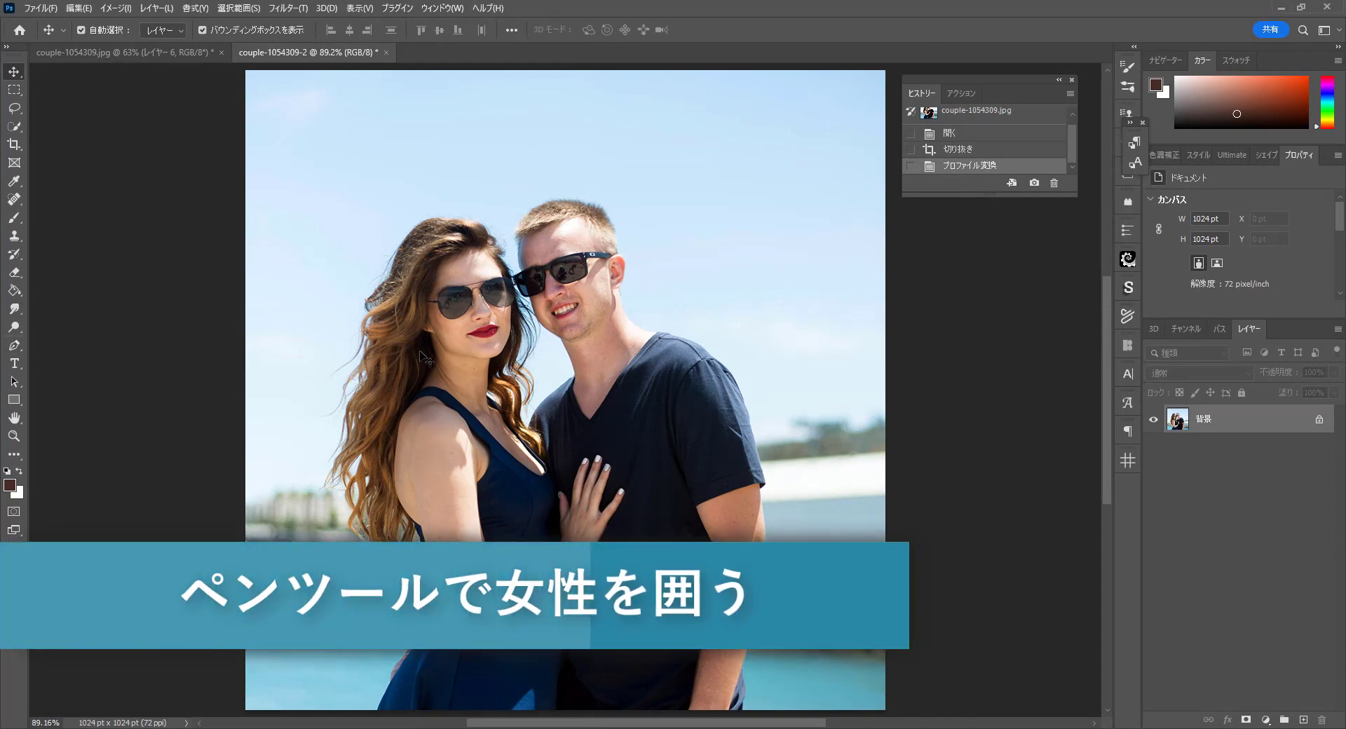
left_click(14, 347)
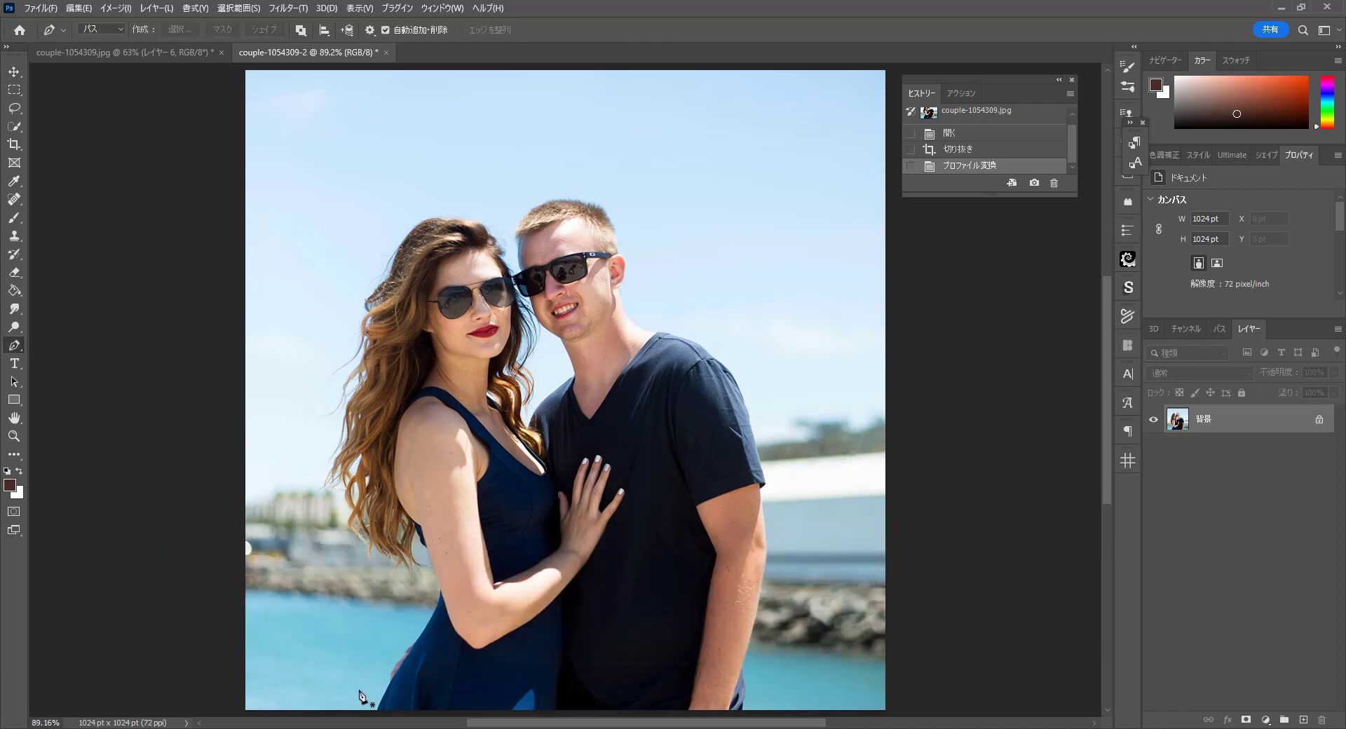
left_click(359, 707)
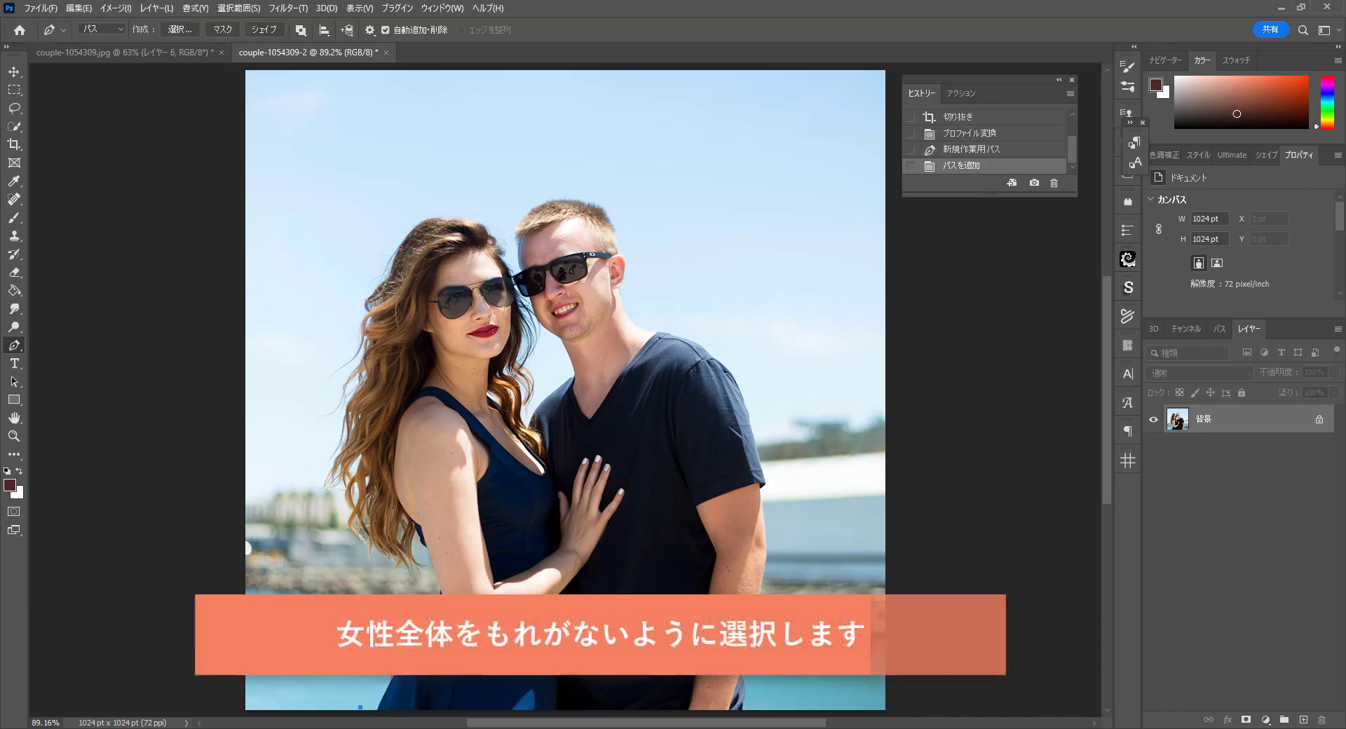
left_click(395, 642)
left_click(398, 586)
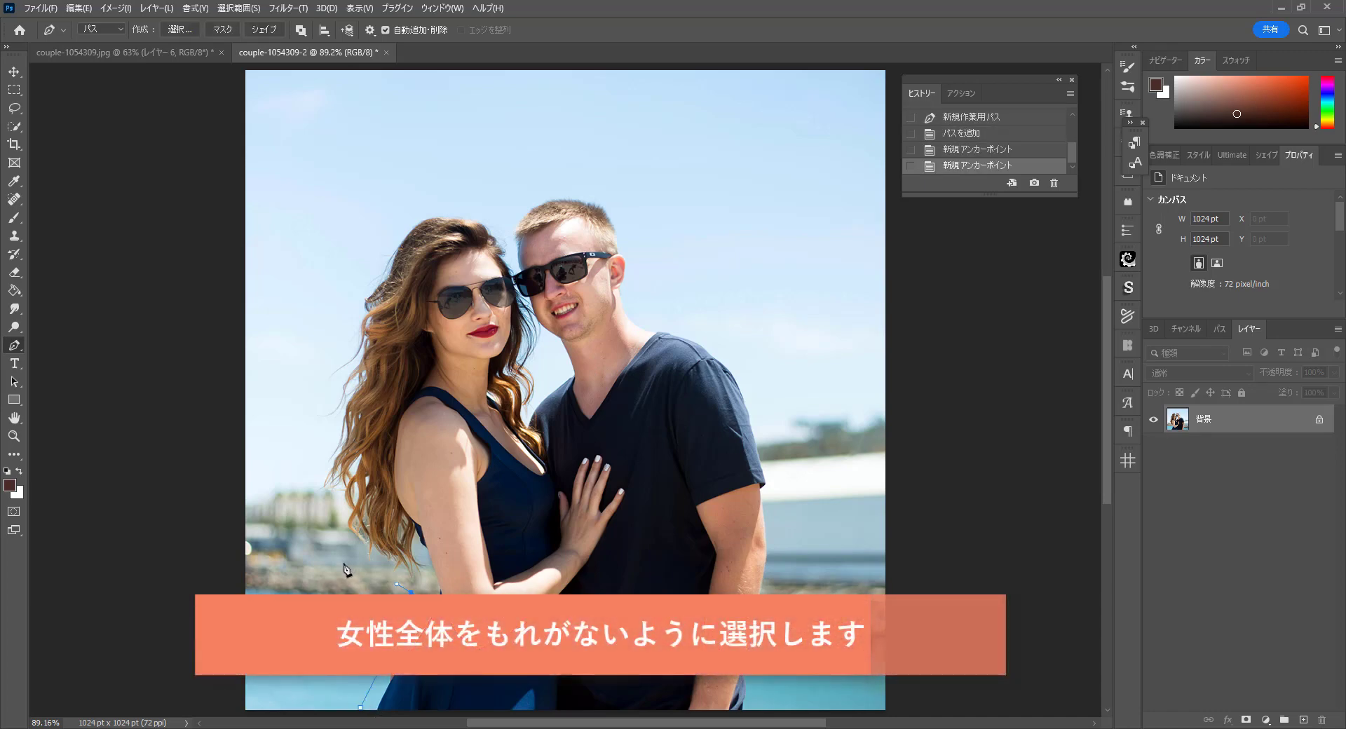
left_click(349, 554)
left_click(315, 462)
left_click(316, 381)
left_click(340, 332)
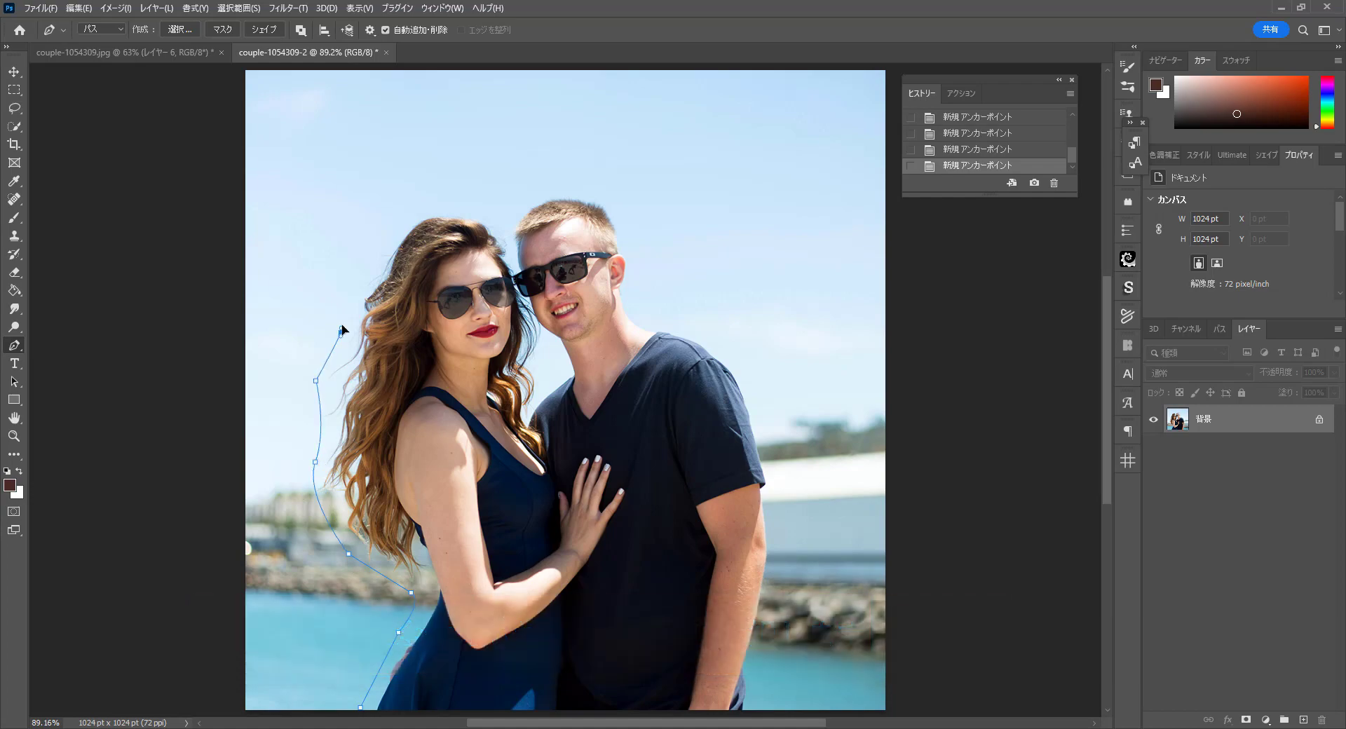
Step: Continue the path over the top of the woman's head and down to the man's hairline
left_click(368, 264)
left_click(408, 222)
left_click(451, 205)
left_click(489, 210)
left_click(510, 234)
left_click_drag(528, 256, 625, 240)
left_click(460, 145)
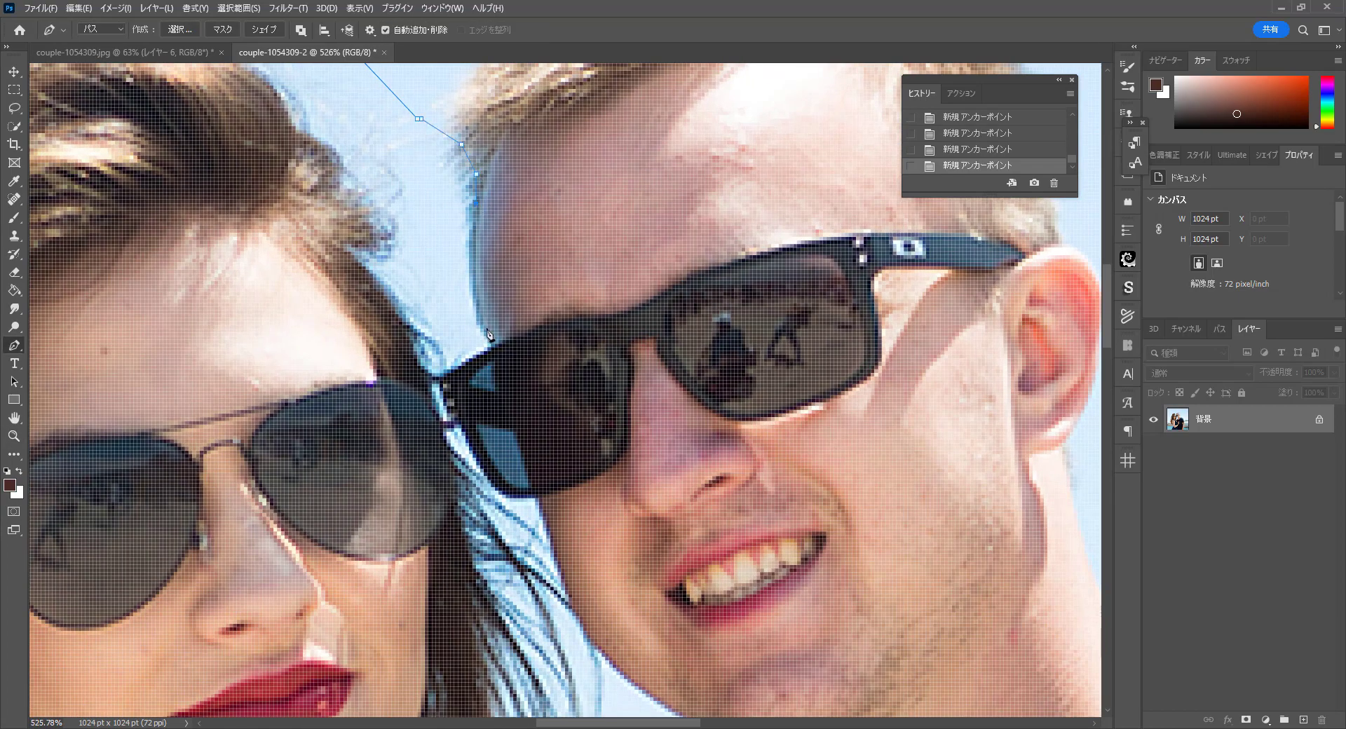
Step: Trace the path closely down the man's forehead, around his sunglasses and along his cheek
left_click(476, 203)
left_click(472, 300)
left_click(491, 344)
left_click(443, 378)
left_click(493, 478)
left_click(539, 495)
left_click(566, 597)
left_click_drag(654, 646, 512, 419)
mouse_move(565, 505)
left_mouse_down()
mouse_move(627, 522)
mouse_move(589, 516)
left_mouse_up()
Step: Continue the path along the man's jaw and neck and over the edge of his shirt shoulder
left_click_drag(636, 634, 637, 641)
left_click_drag(678, 607, 674, 355)
left_click_drag(652, 448, 656, 467)
left_click(658, 485)
left_click(581, 543)
left_click_drag(587, 551, 714, 312)
left_click_drag(609, 386, 580, 417)
left_click(642, 470)
left_click_drag(673, 533, 631, 317)
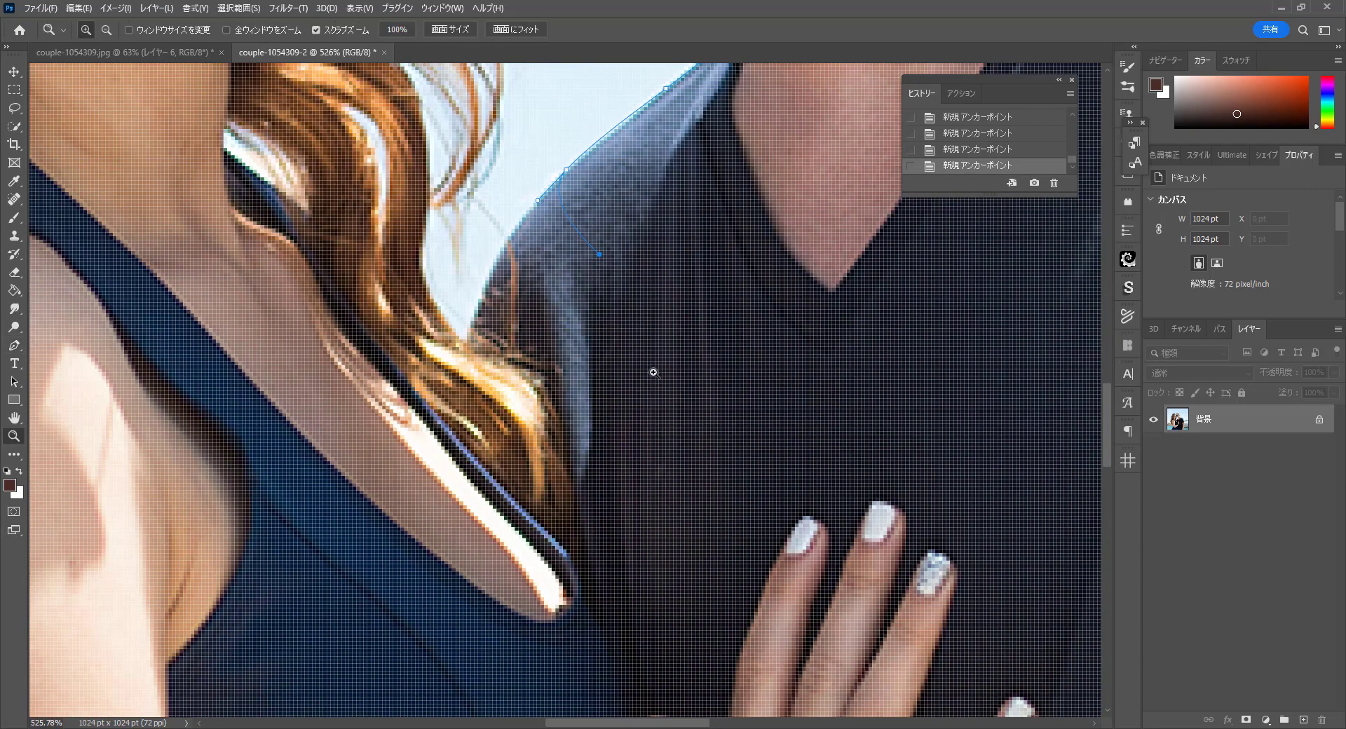
Step: Extend the path down the man's shirt beside the woman's hair and around the fingers of her hand
left_click_drag(653, 373, 589, 372)
left_click(657, 381)
left_click(662, 453)
left_click(672, 474)
left_click(691, 414)
left_click_drag(718, 402, 736, 405)
left_click(759, 429)
left_click(742, 482)
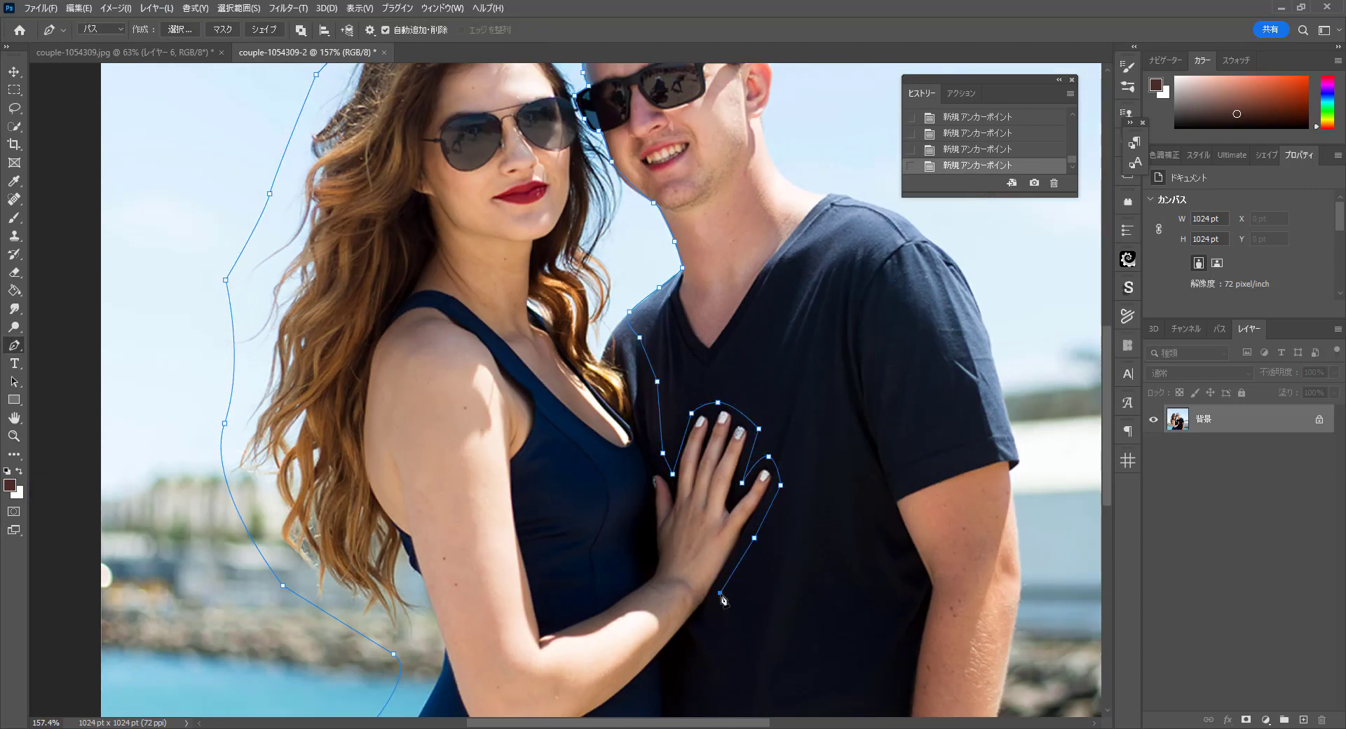
Step: Run the path down from the woman's hand to the photo's lower edge and close it at its starting point
left_click(676, 654)
left_click_drag(690, 675, 707, 447)
left_click_drag(695, 551, 689, 572)
left_click(676, 637)
left_click(327, 644)
left_click(321, 630)
key("ctrl+0")
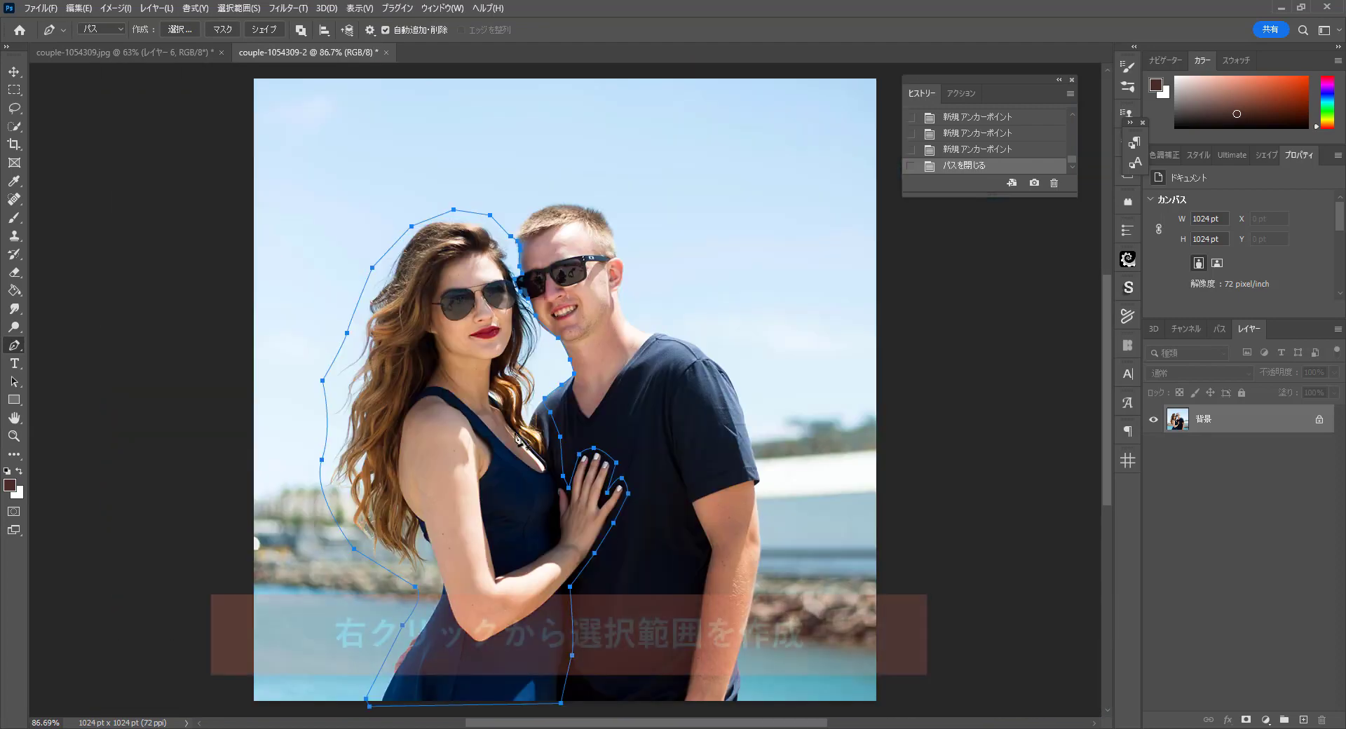
Step: Make a new selection from the closed path with a feather radius of 0 and anti-aliasing on
right_click(517, 439)
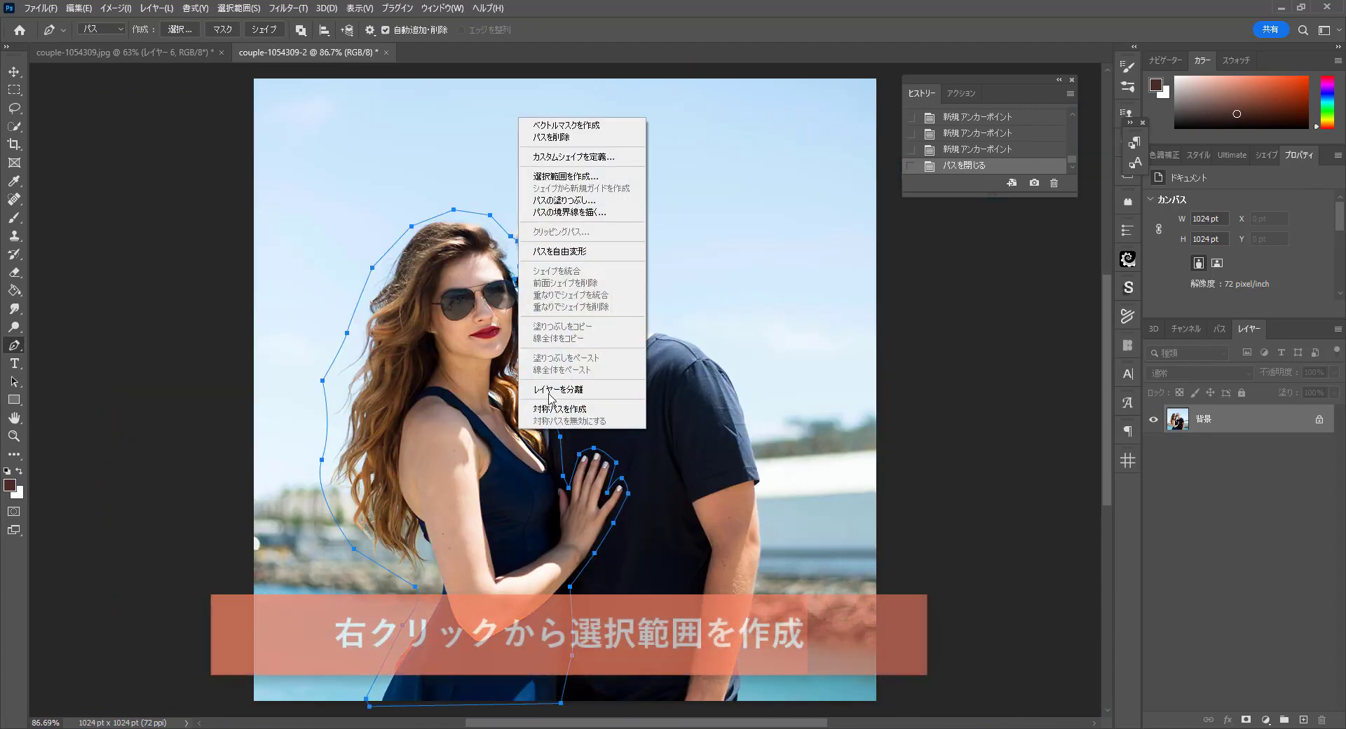
left_click(594, 176)
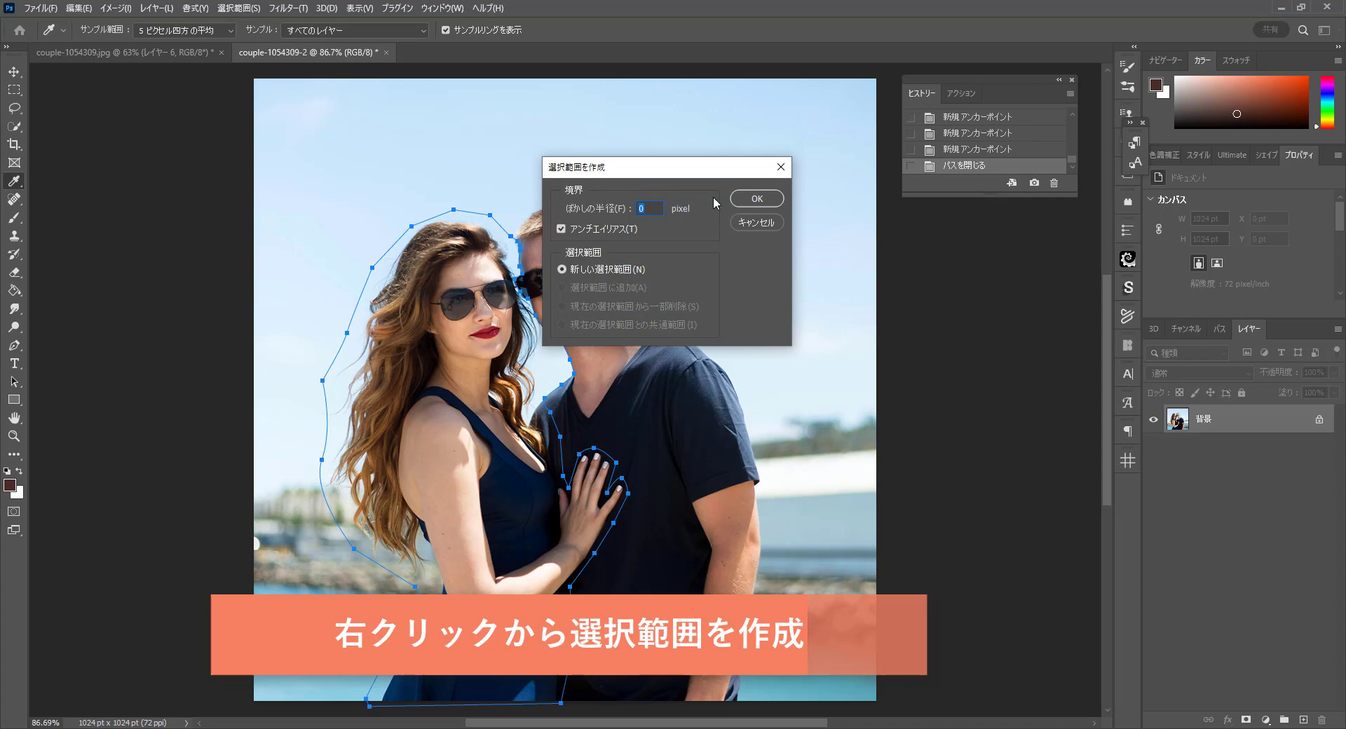
left_click(750, 200)
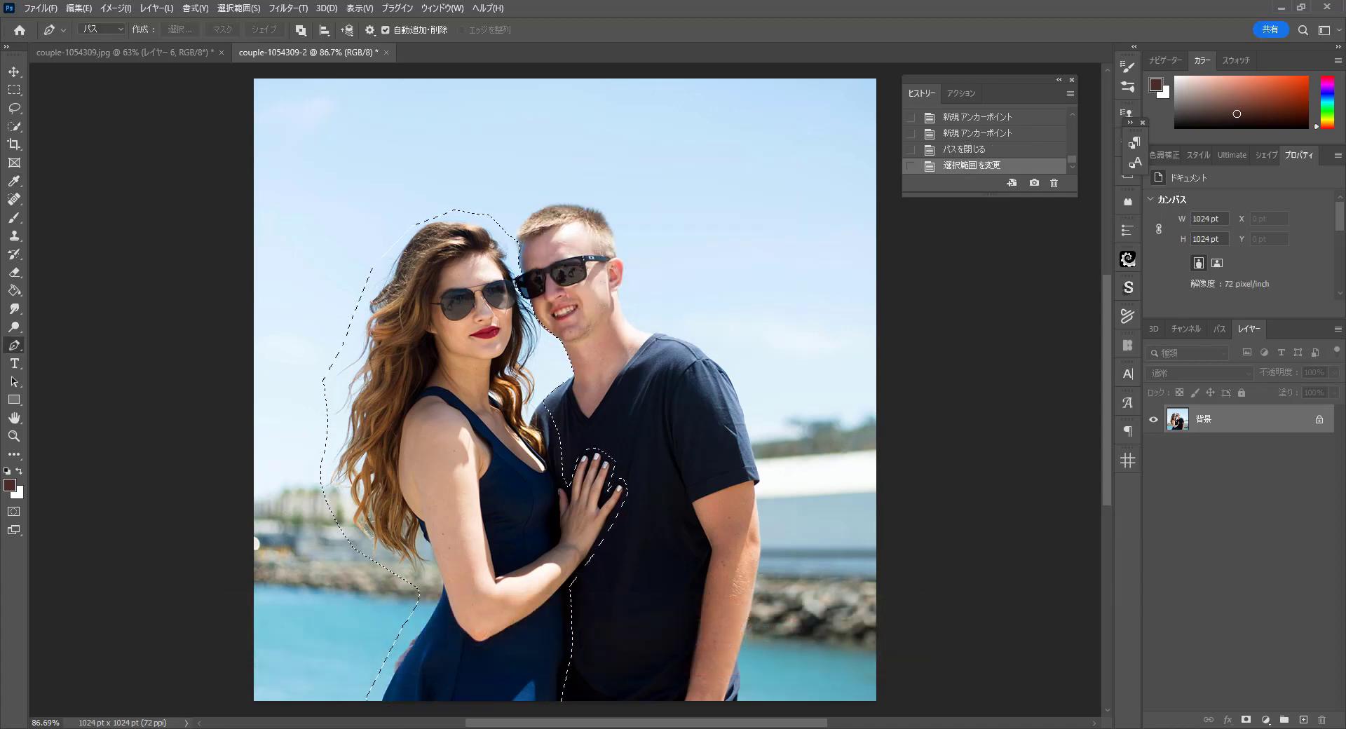
Step: Unlock the background into a regular layer and duplicate that layer
key("ctrl+j")
key("ctrl+0")
left_click(1320, 419)
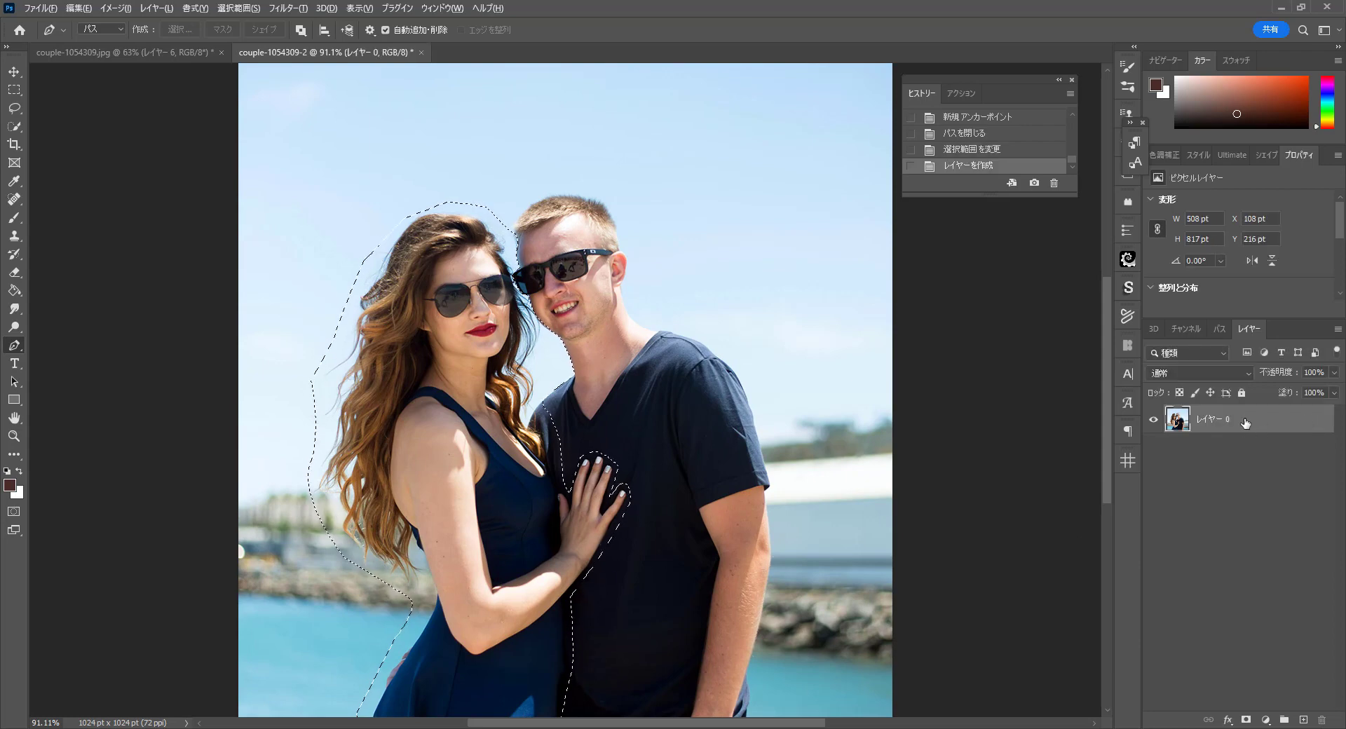
left_click_drag(1247, 424, 1200, 412, "alt")
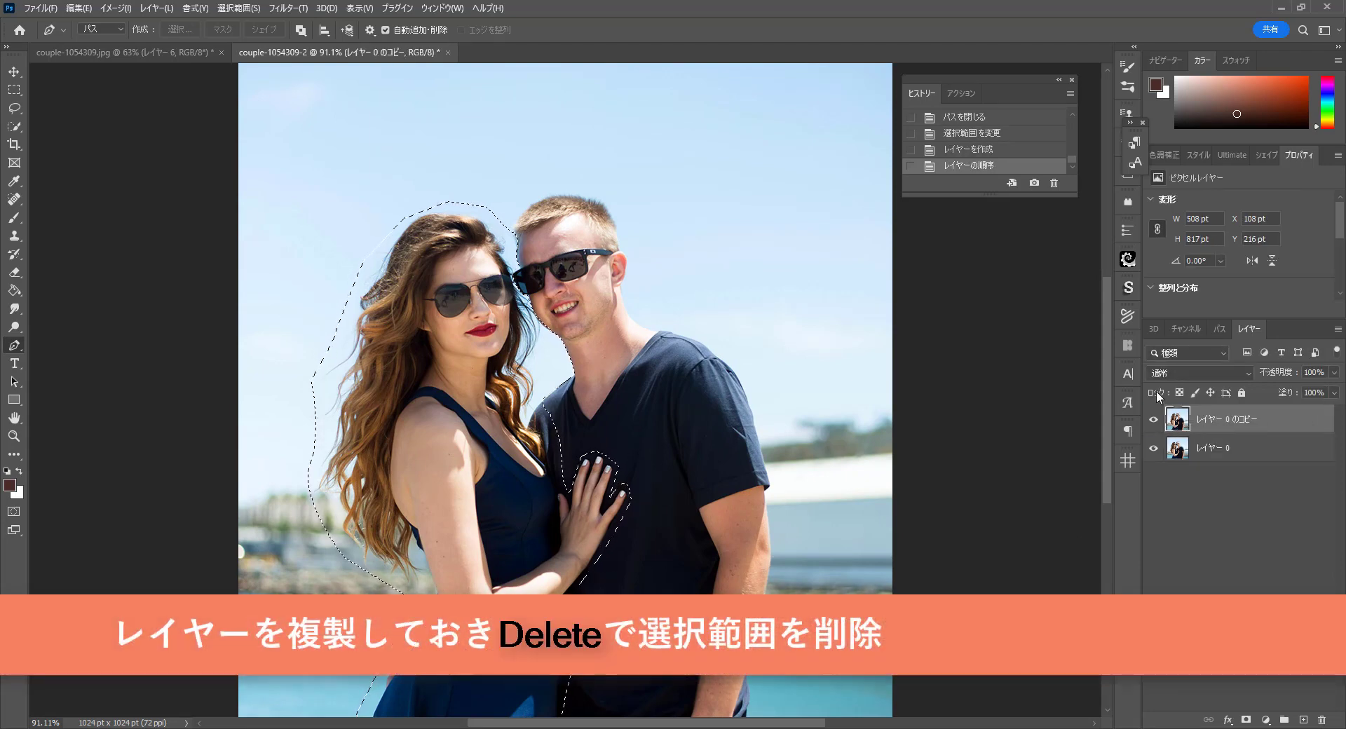
Step: Delete the selected woman from the duplicate layer, hide the original layer, and deselect
key("Delete")
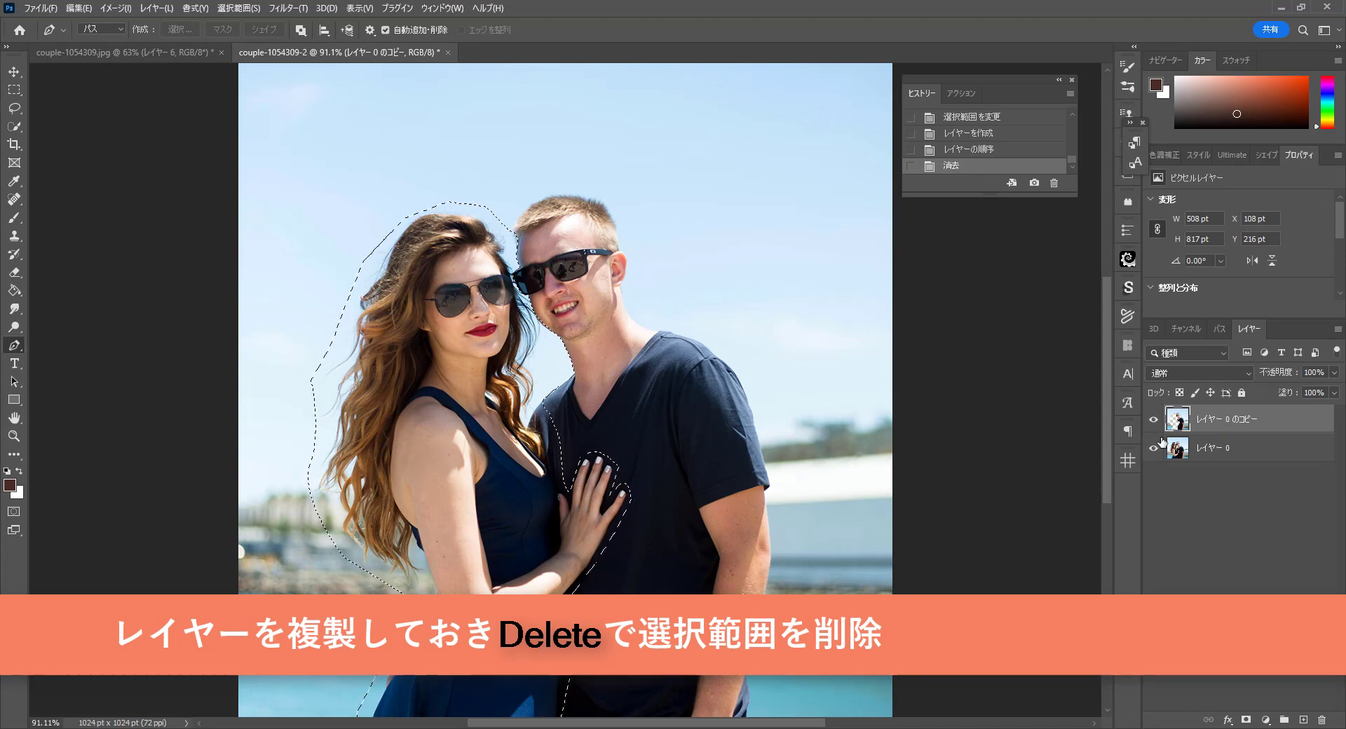
left_click(1155, 449)
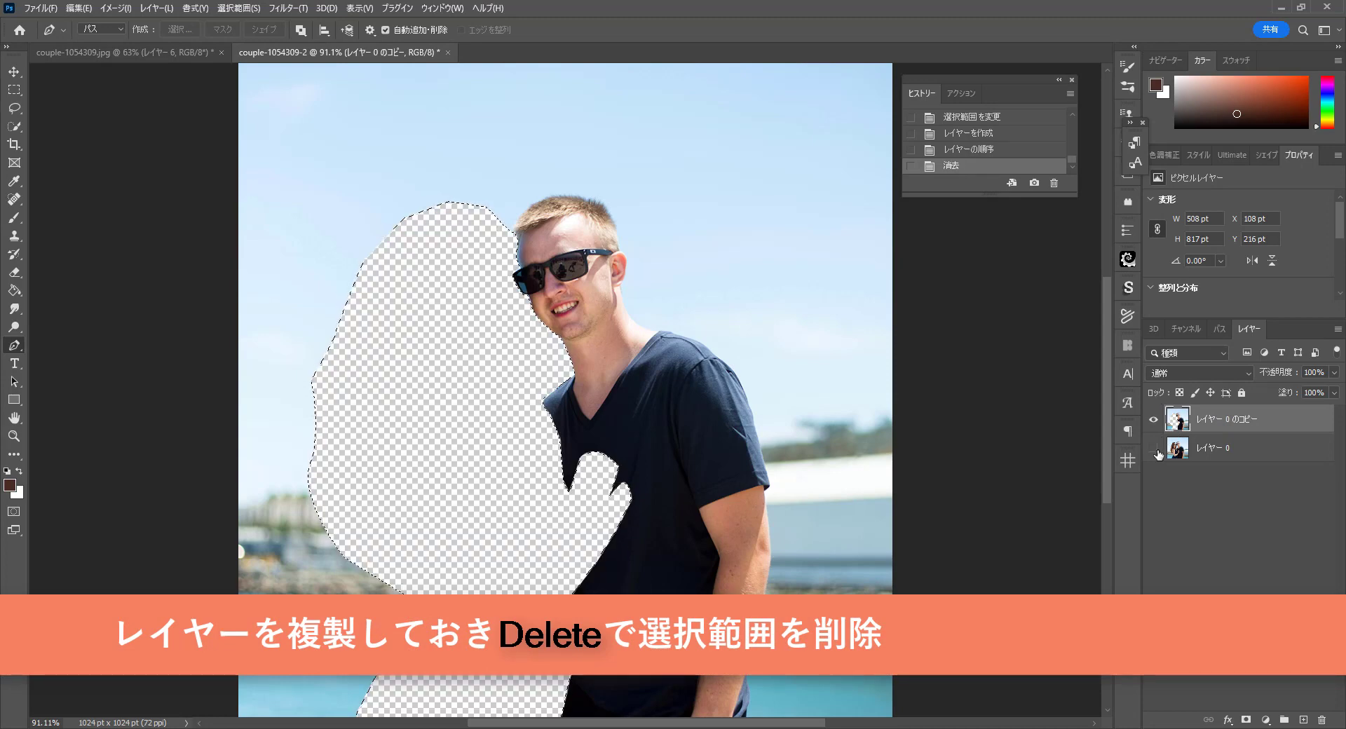
key("ctrl+d")
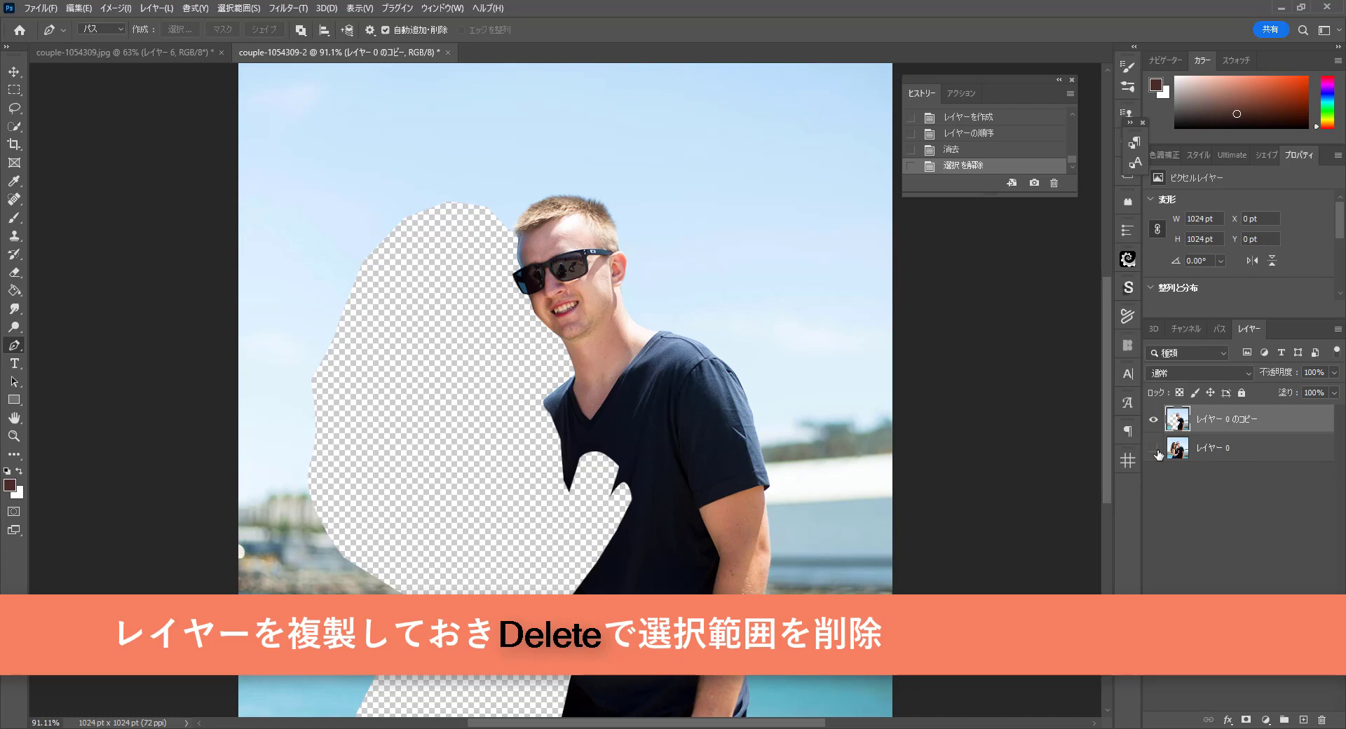
key("ctrl+0")
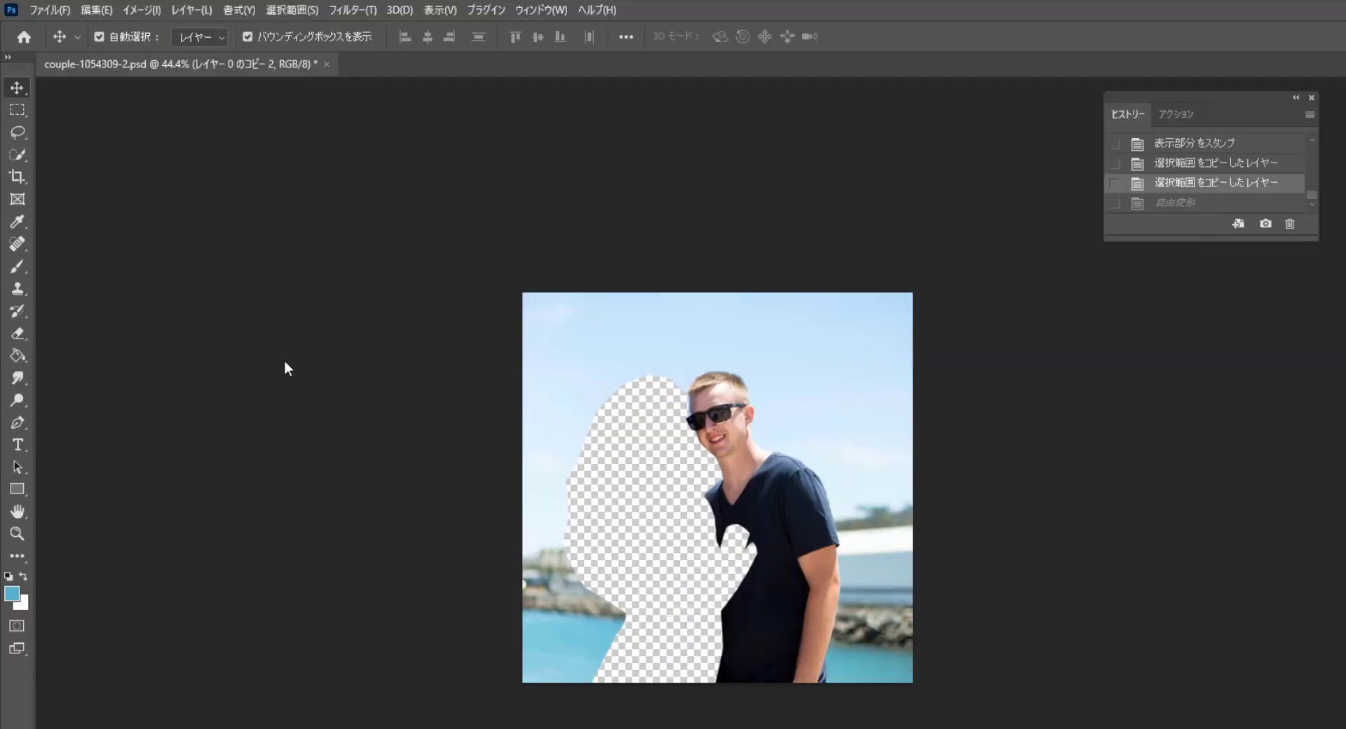
Step: Crop the whole image to 1024 x 1024 px at 72 px/in
left_click(15, 181)
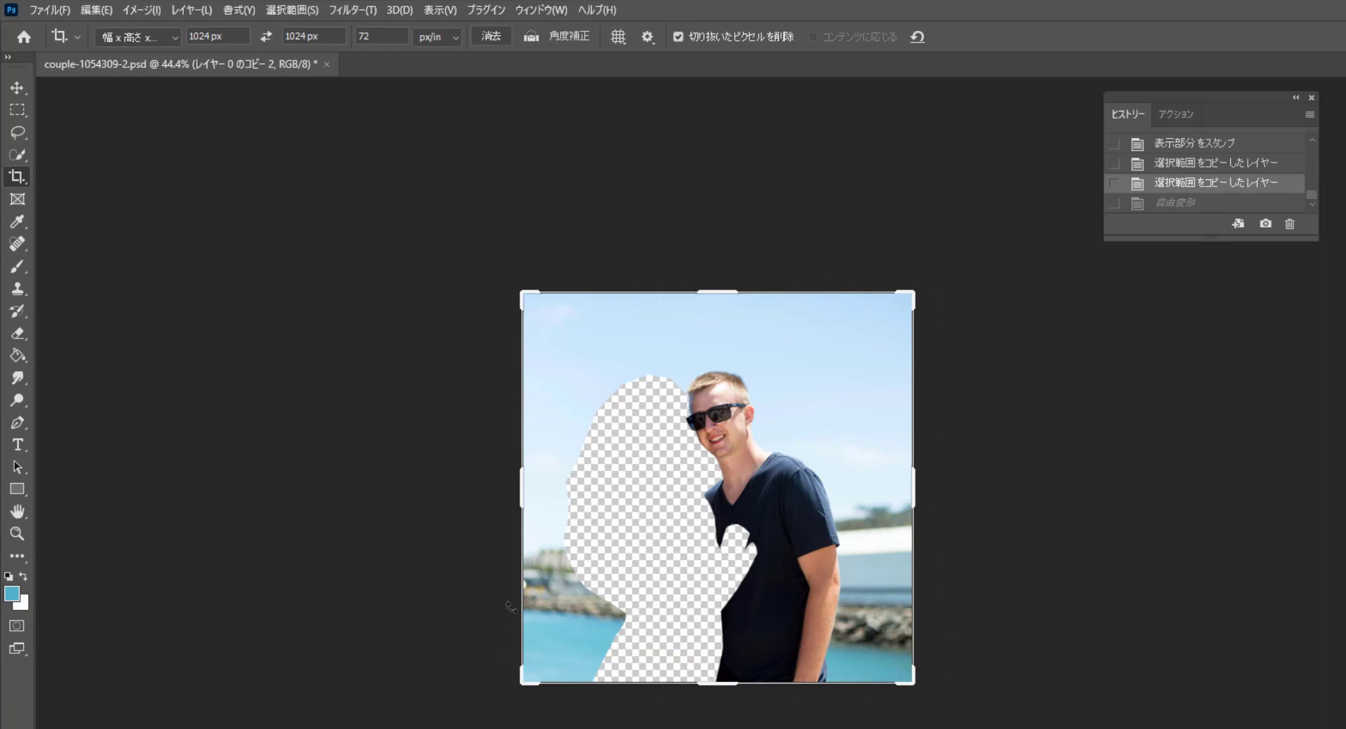
left_click(529, 221)
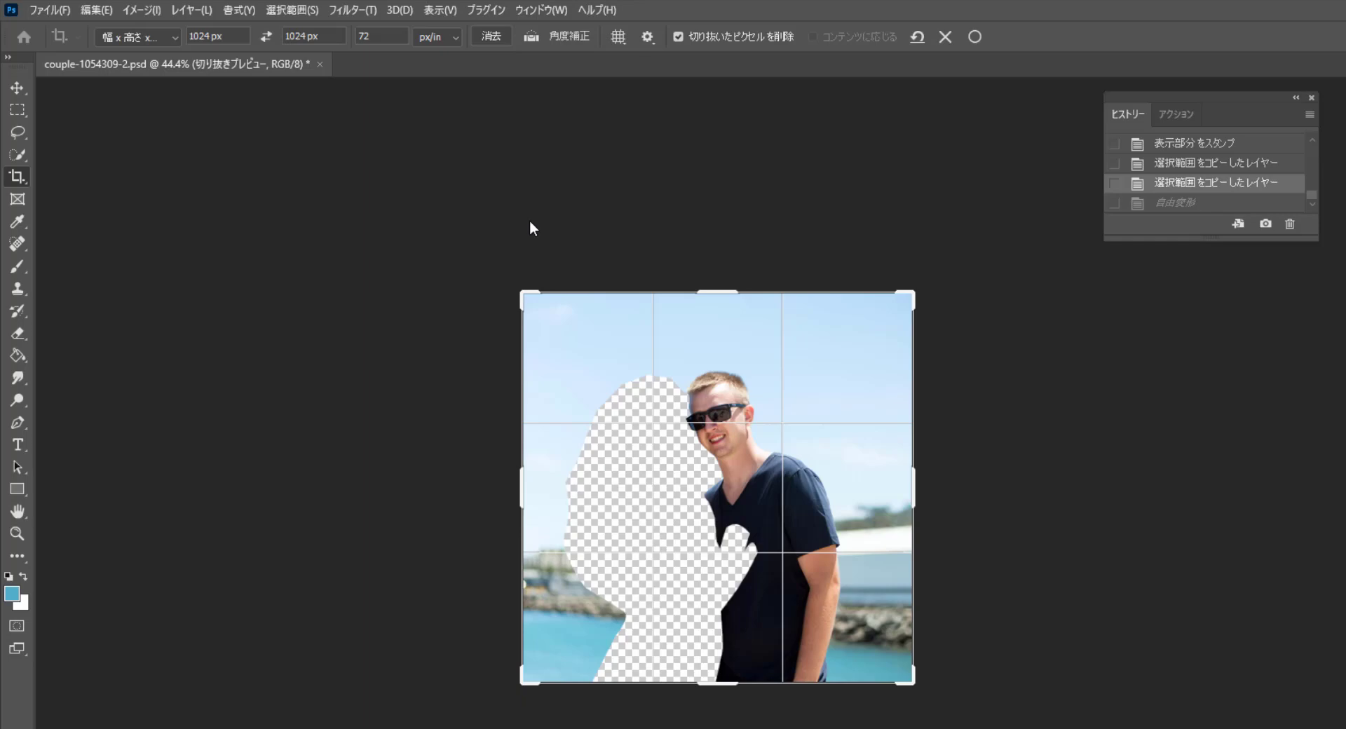
key("Return")
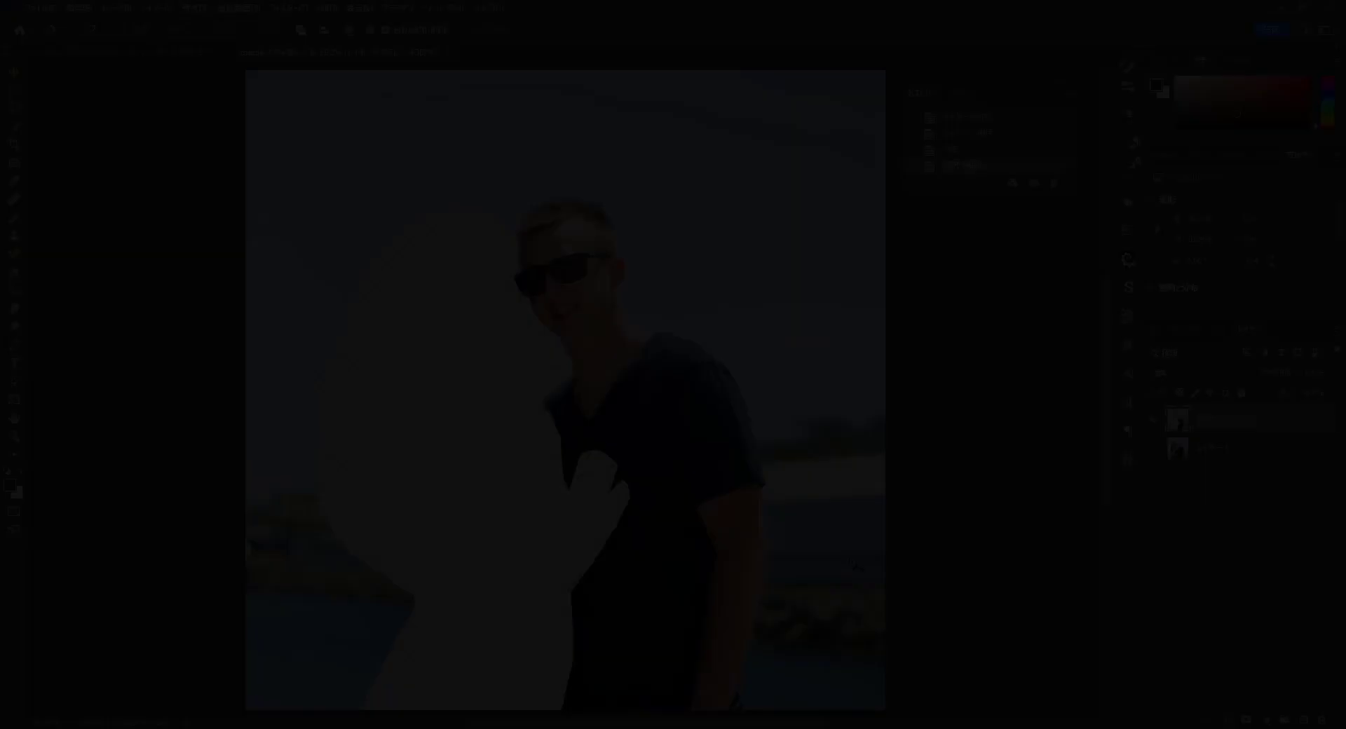
Step: Set up the cutout image in Save for Web as PNG-24 with transparency enabled
scroll(391, 398, "down", 3)
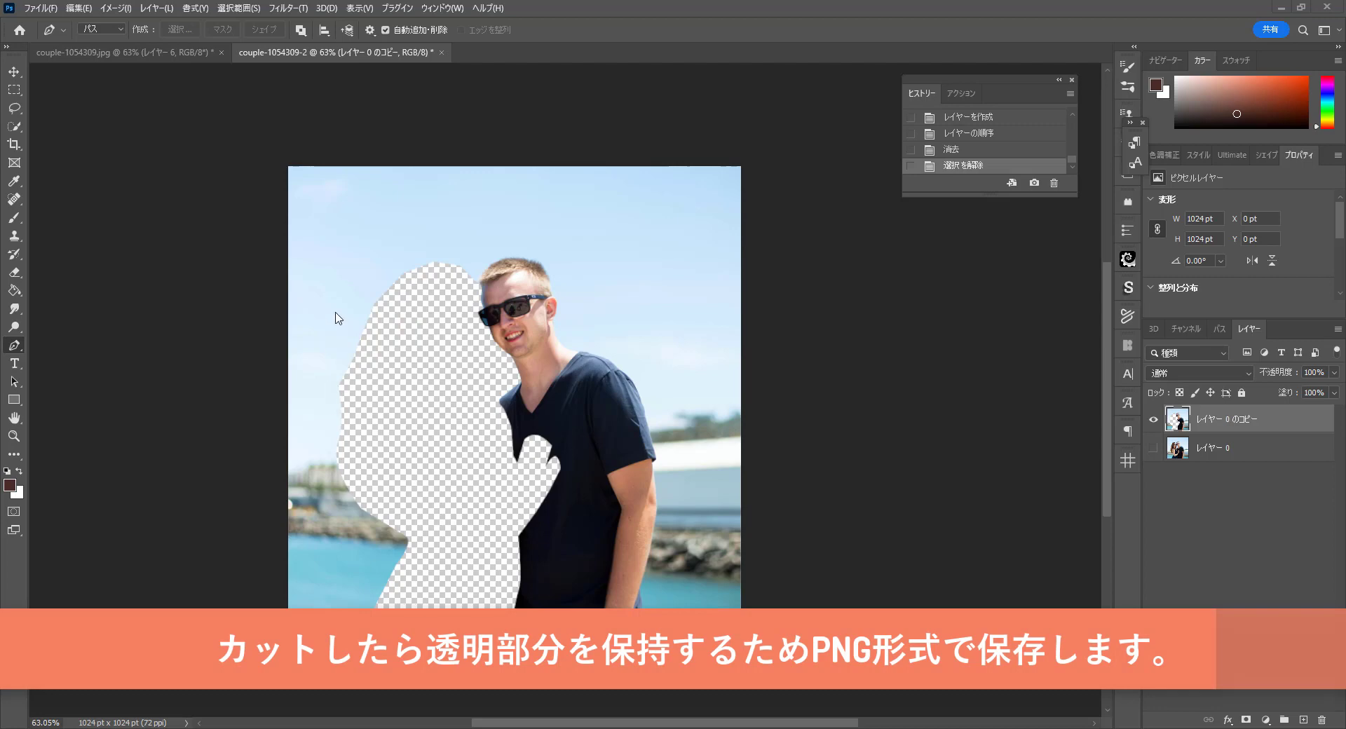
left_click(36, 10)
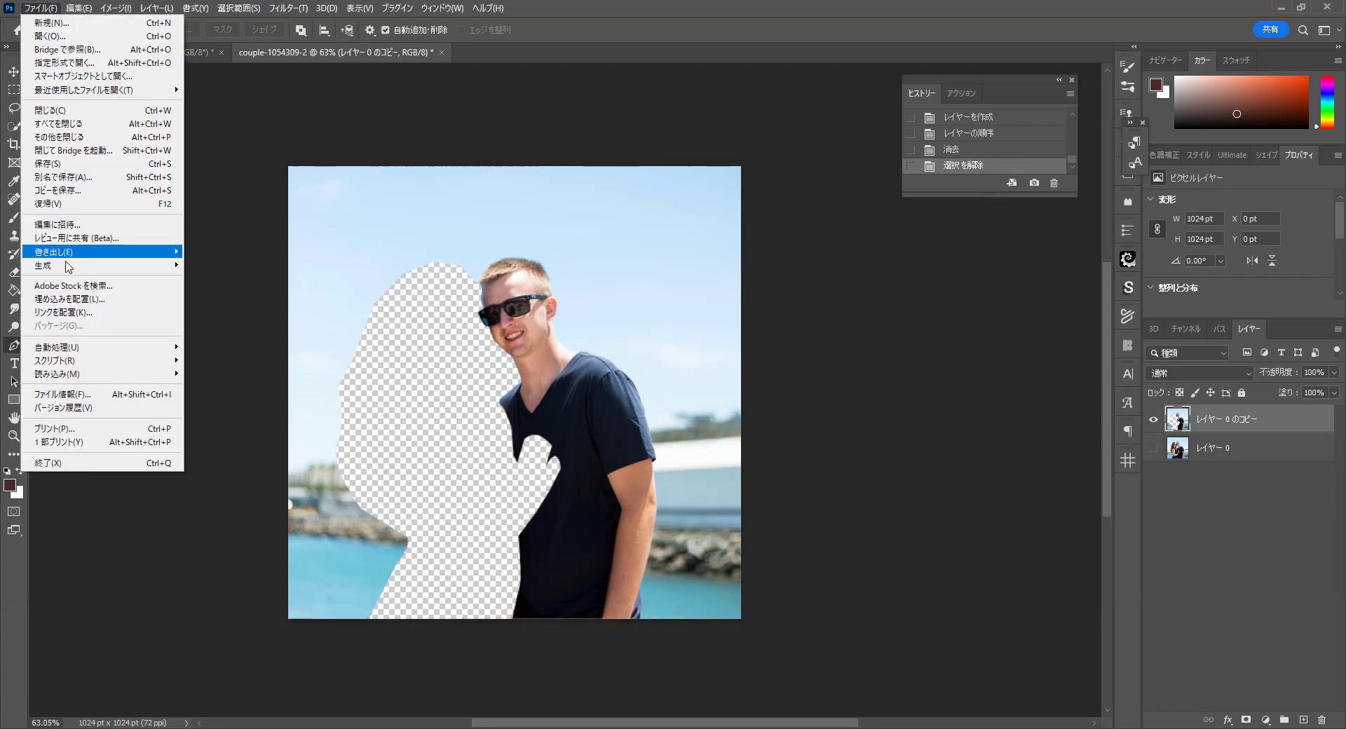
mouse_move(98, 251)
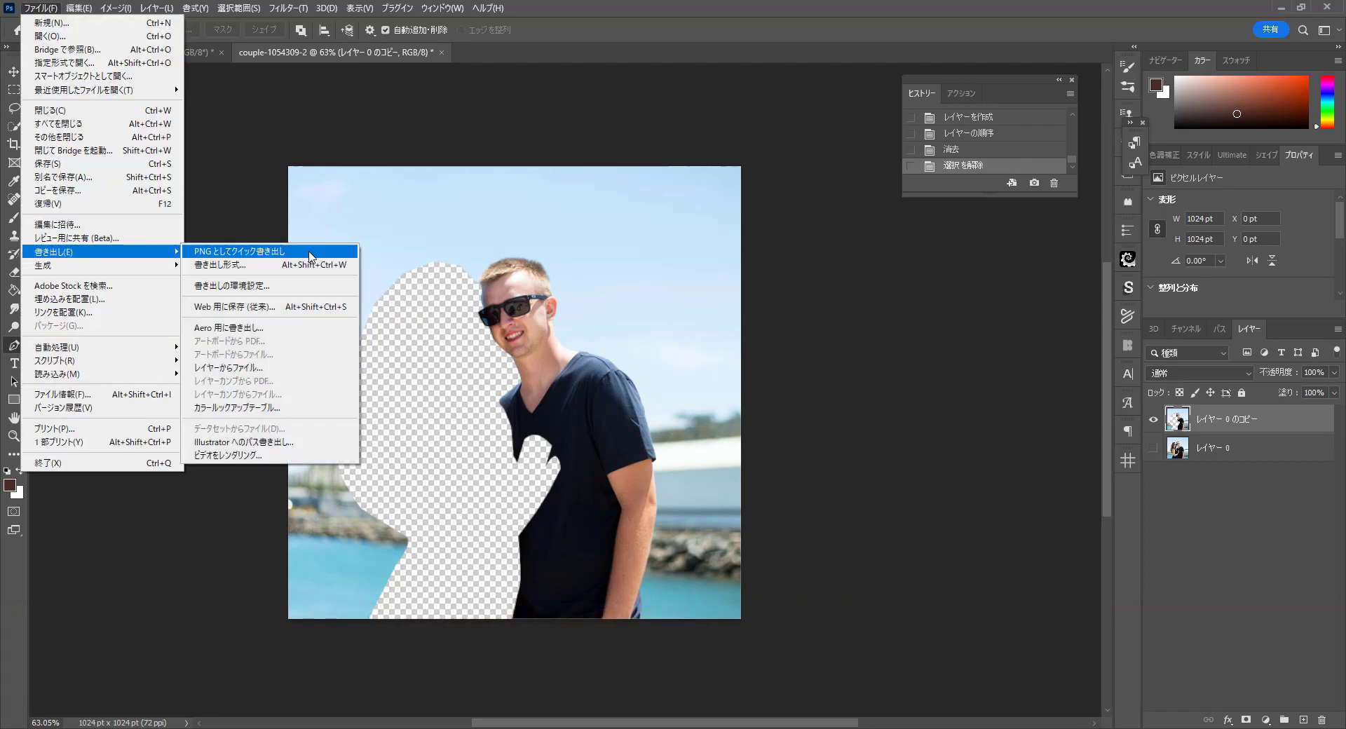
left_click(291, 308)
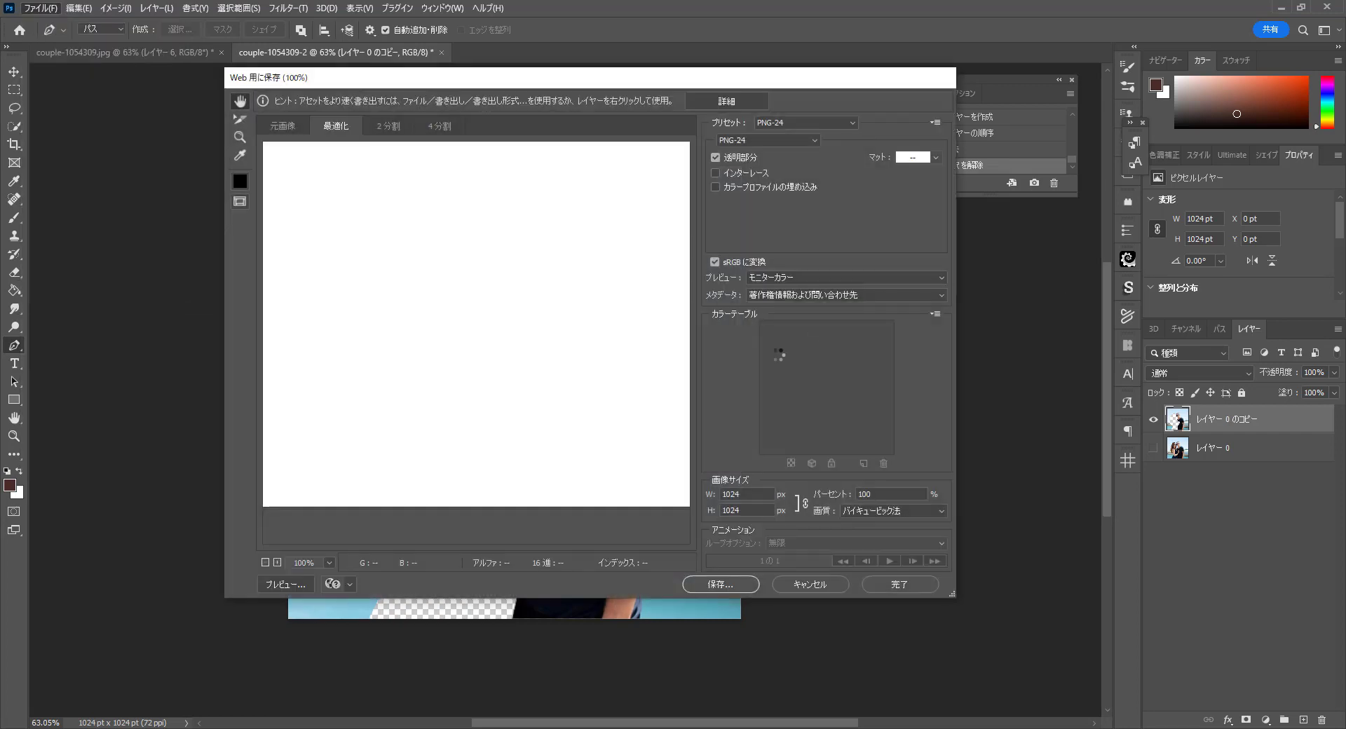
left_click(779, 143)
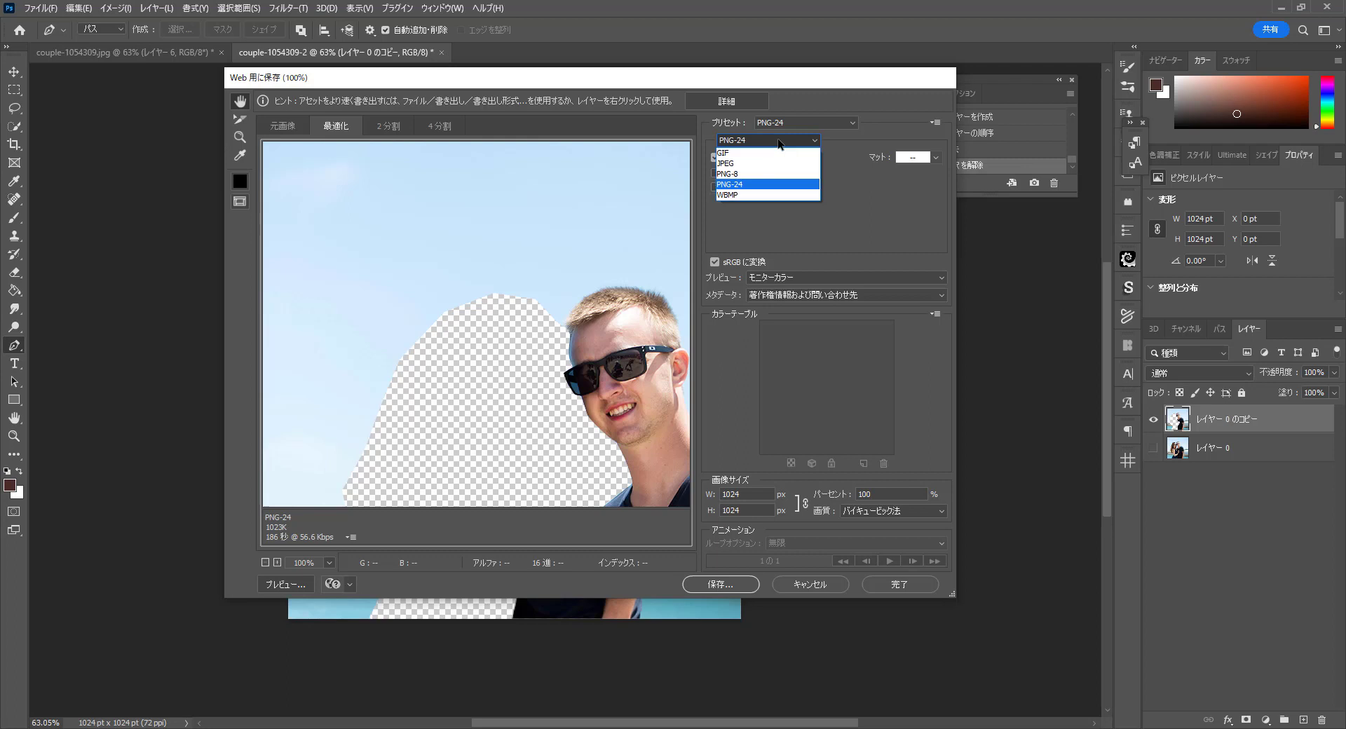
left_click(768, 187)
left_click(716, 157)
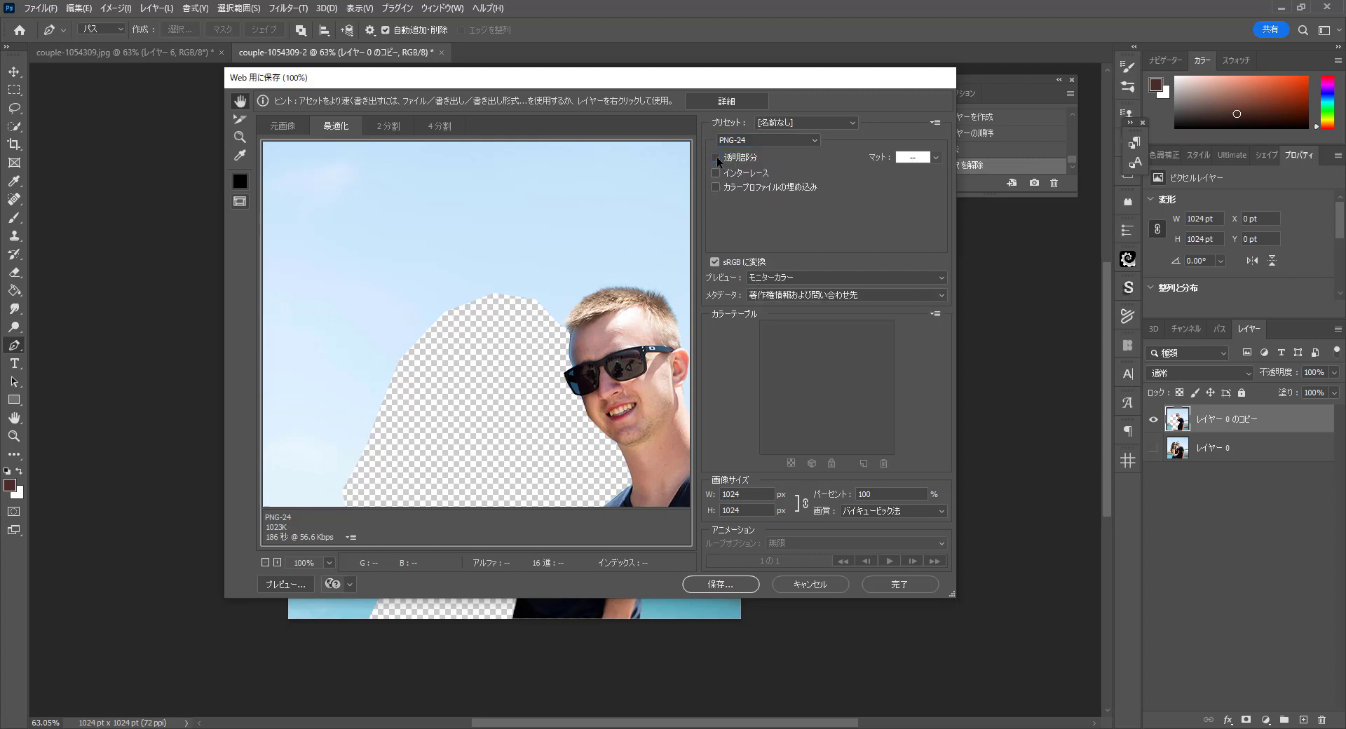
left_click(717, 157)
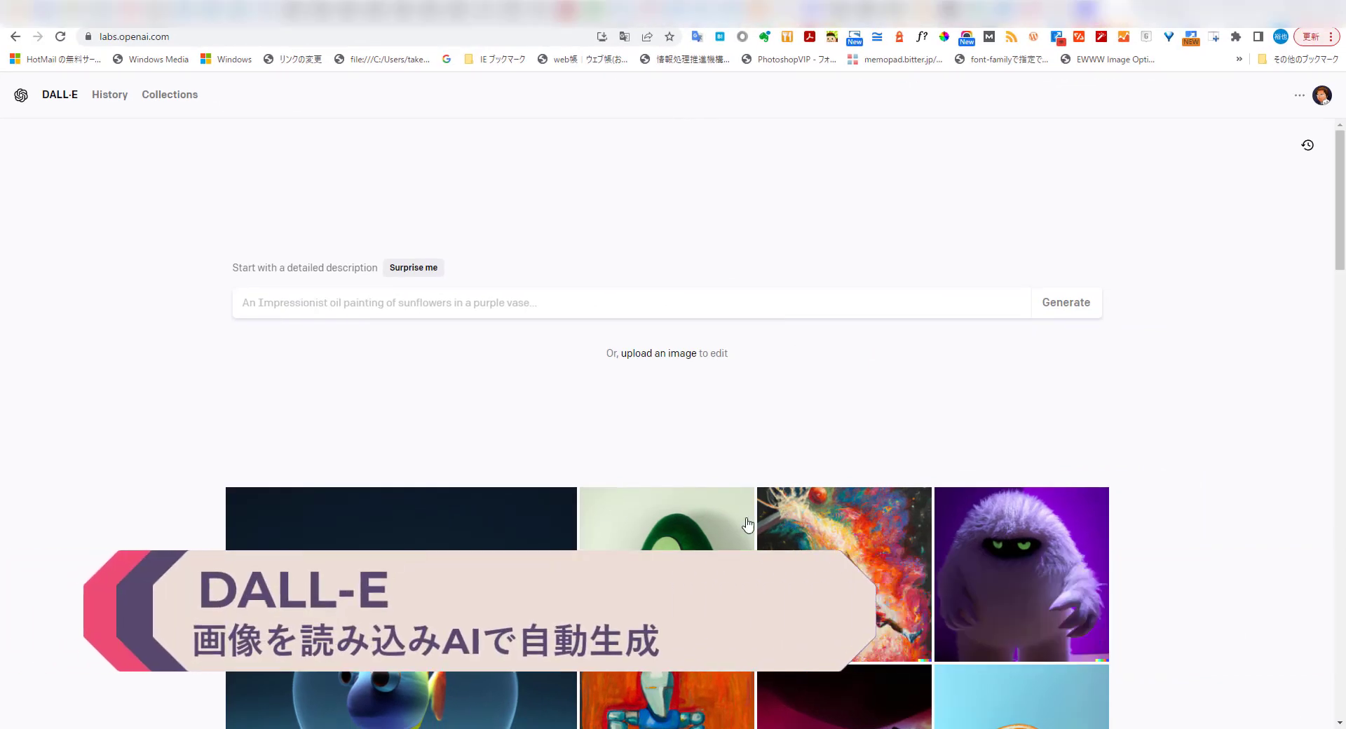
Step: Switch to DALL-E in the browser and upload the couple-1054309-2 image from the desktop
mouse_move(721, 524)
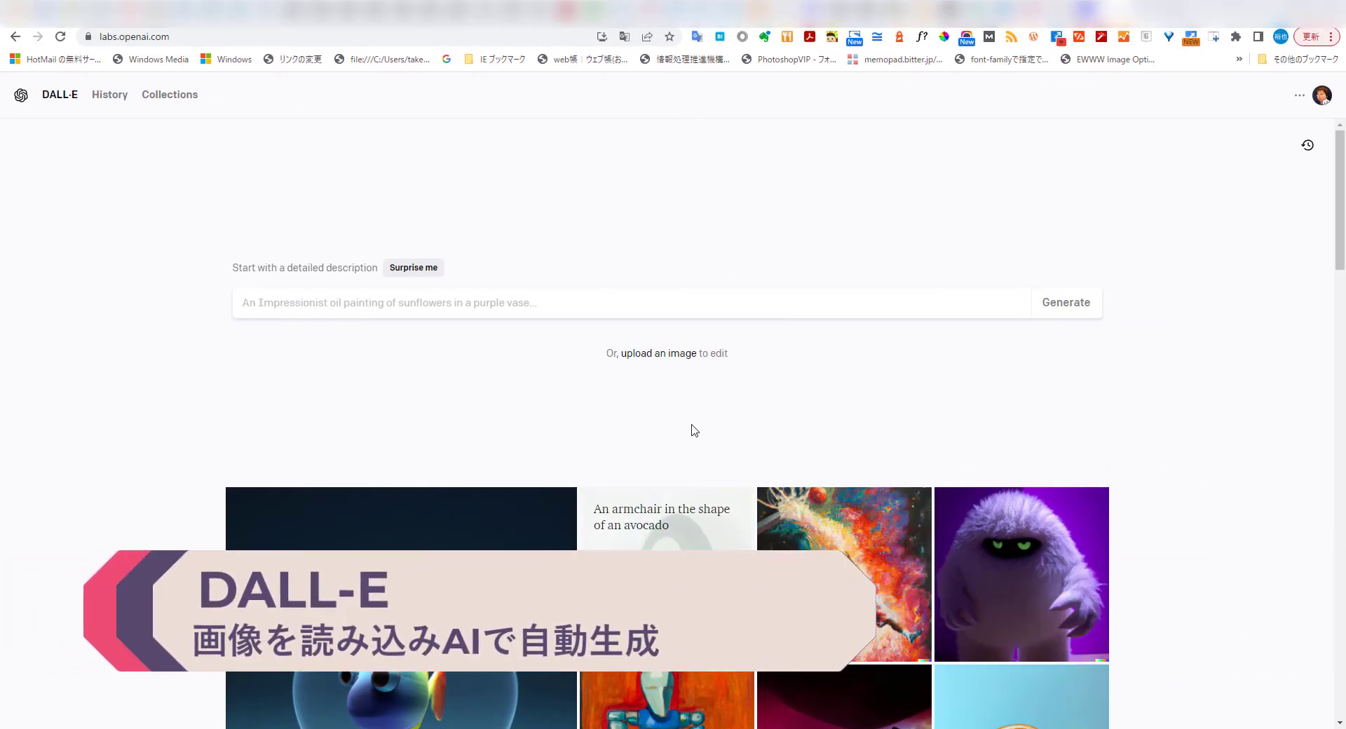
left_click(632, 359)
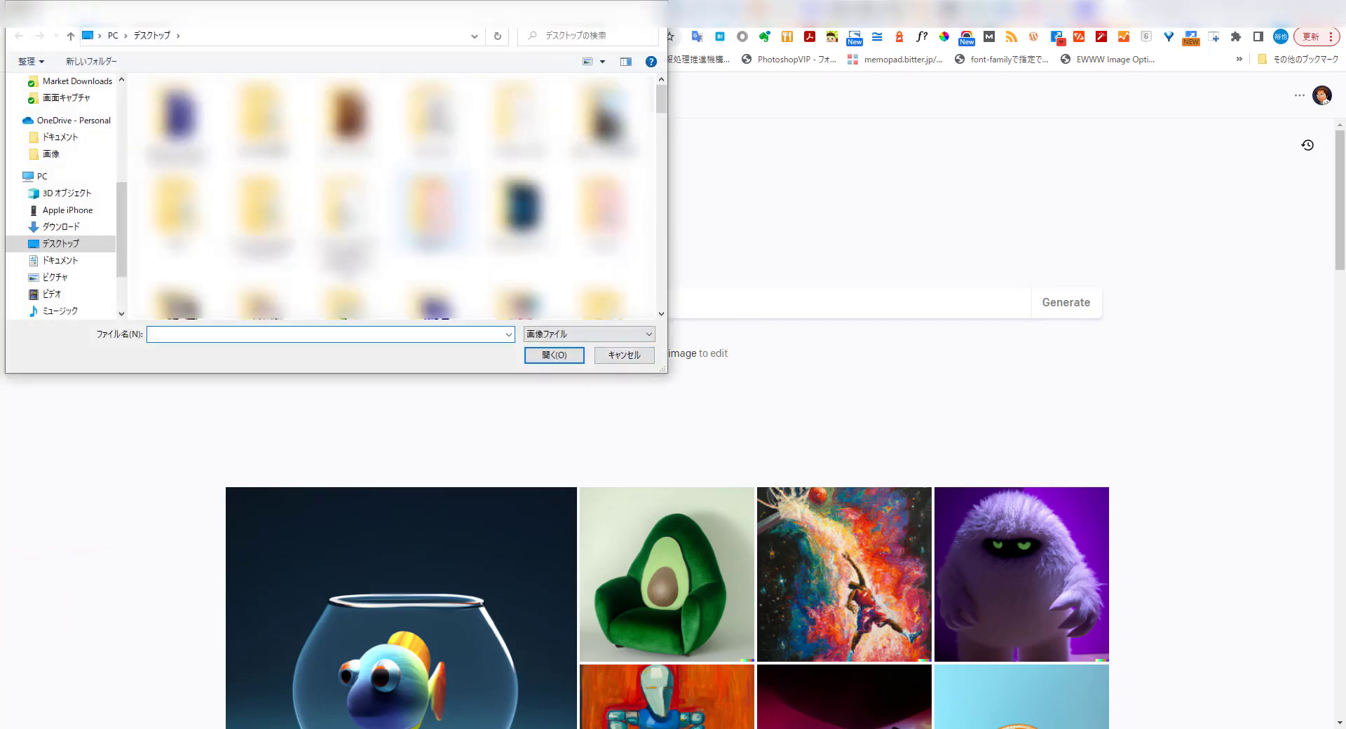
scroll(392, 197, "down", 10)
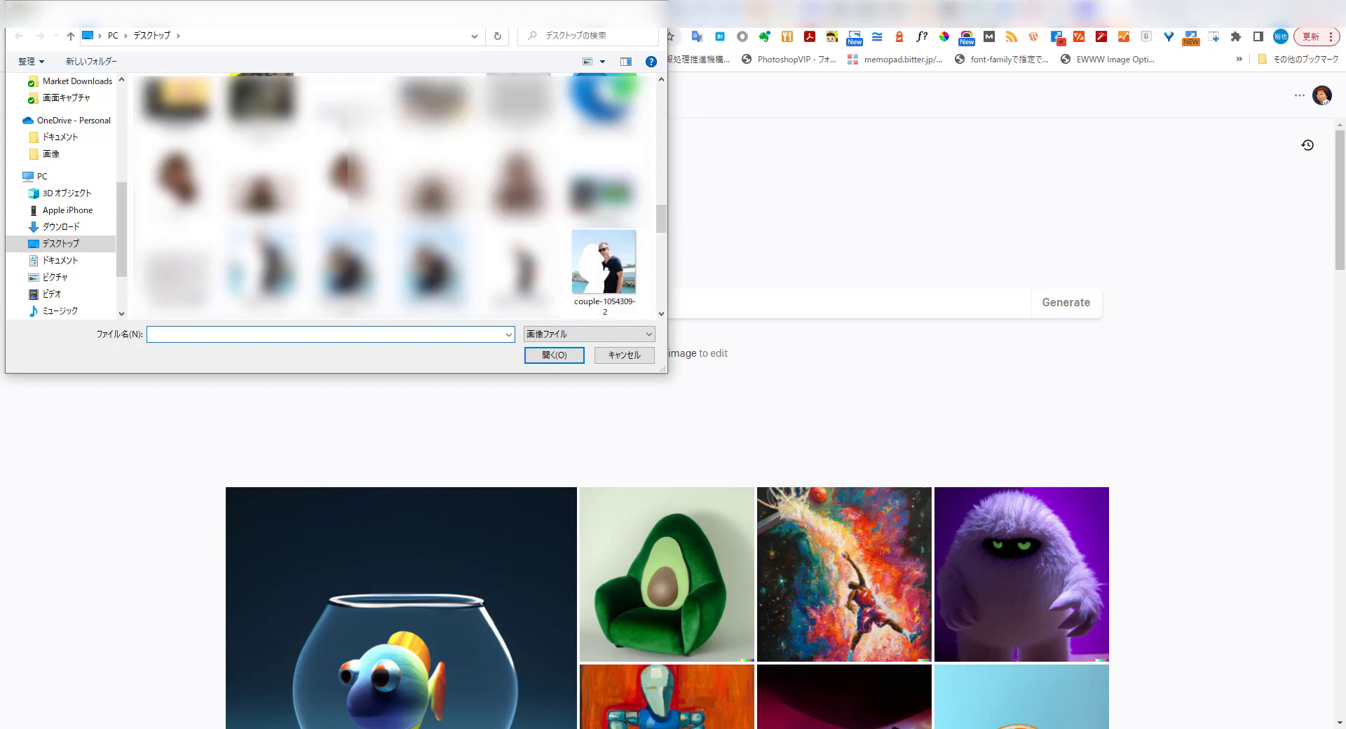
double_click(604, 260)
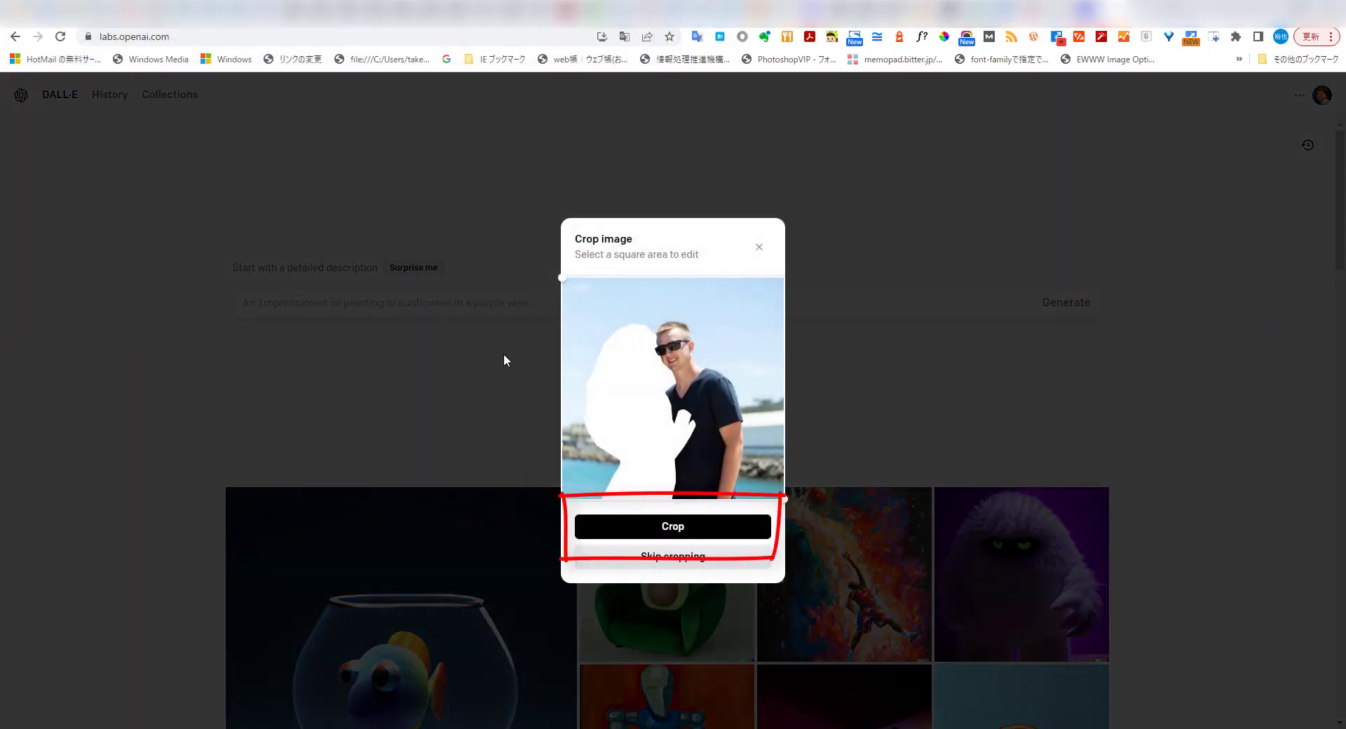
Step: Accept the full square crop and open the uploaded image for editing with the prompt field active
left_click(703, 531)
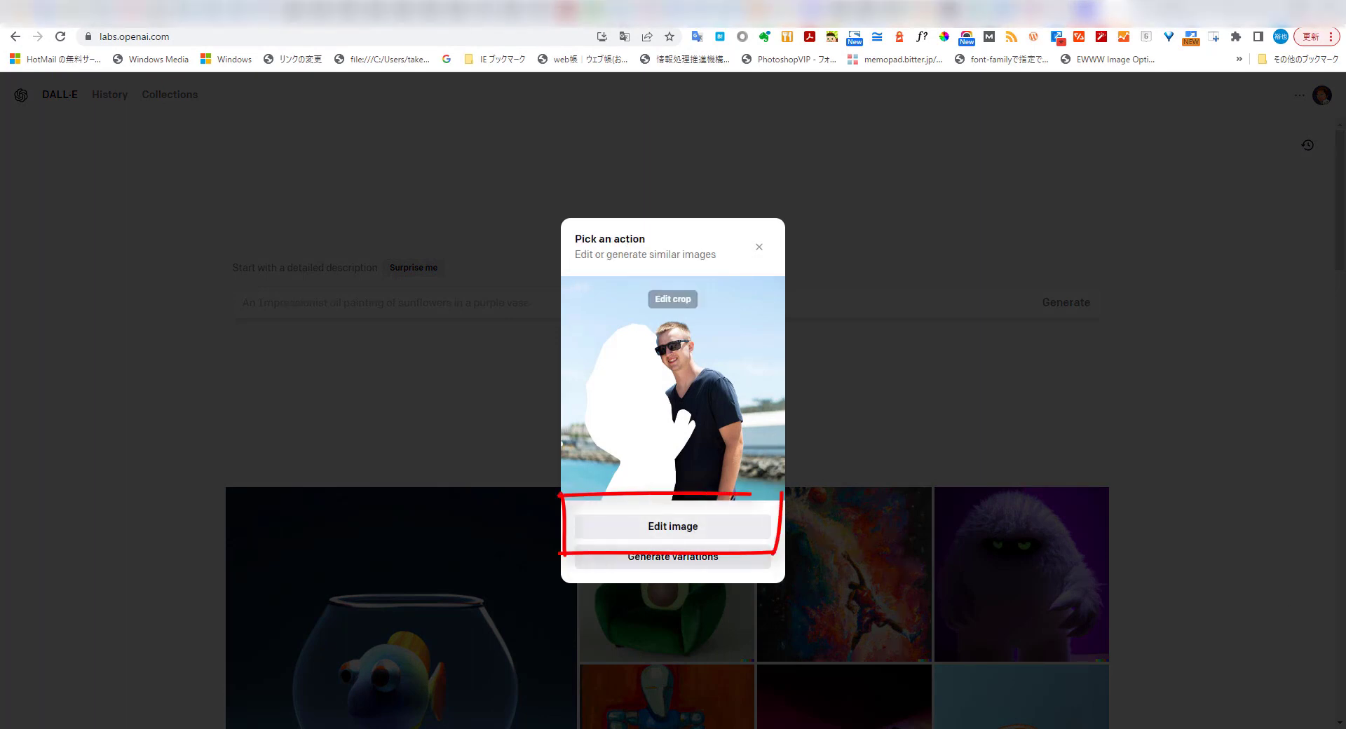
left_click(725, 535)
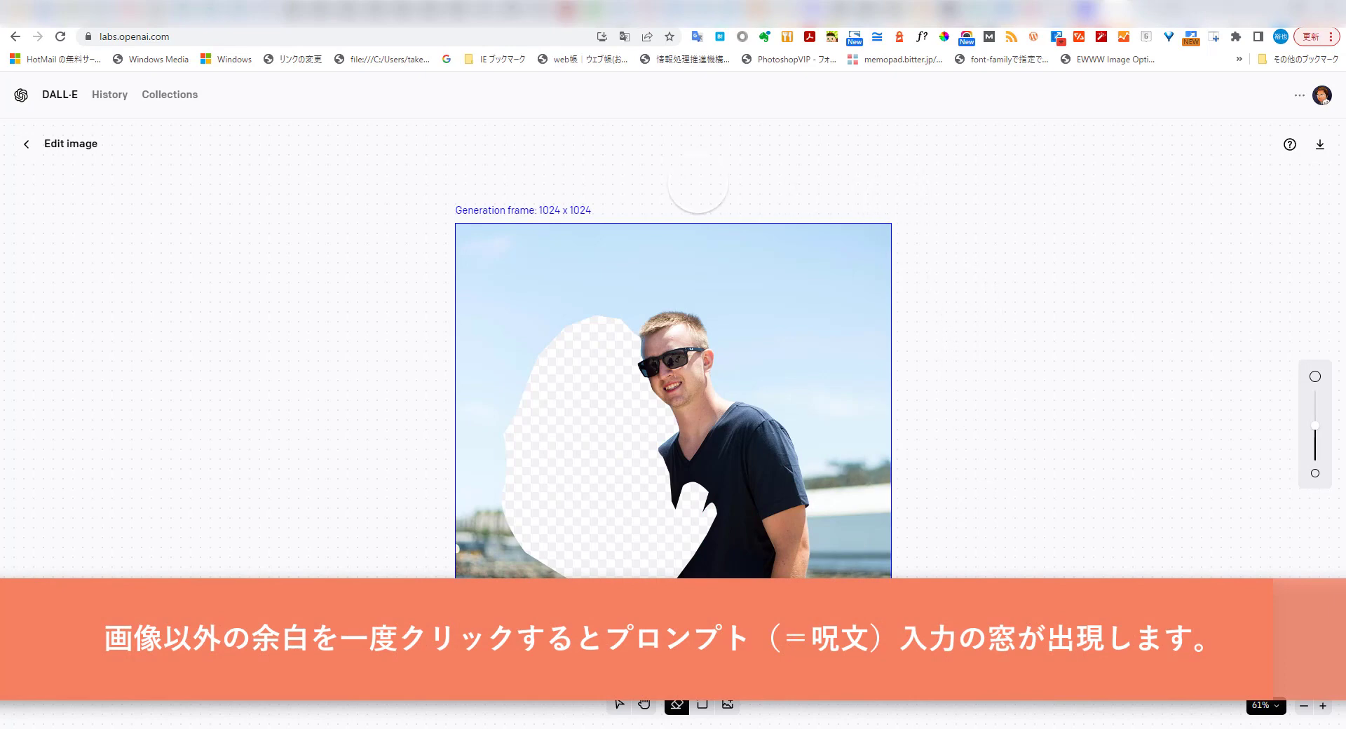
left_click(698, 183)
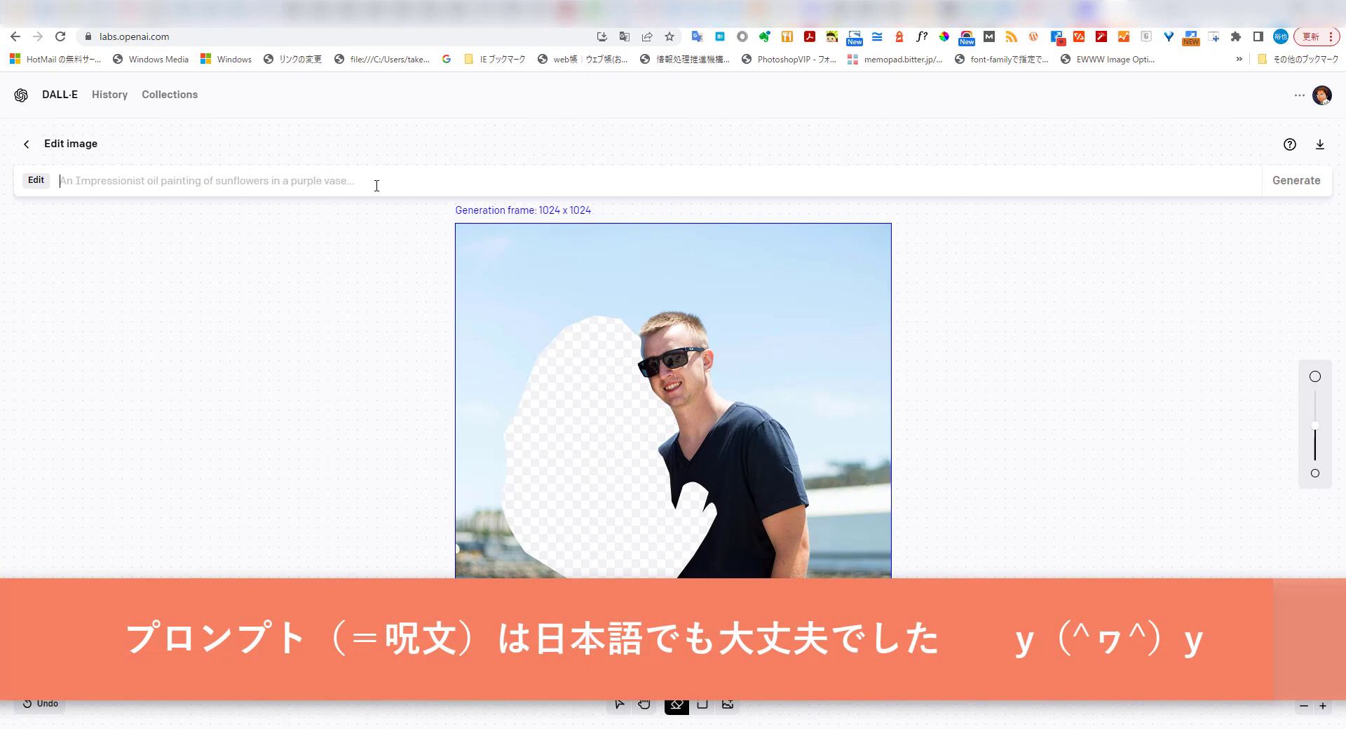
Step: Generate edits of the uploaded image with the prompt 消えている身体を復元して and choose the last generated variation
type("きえているからだ")
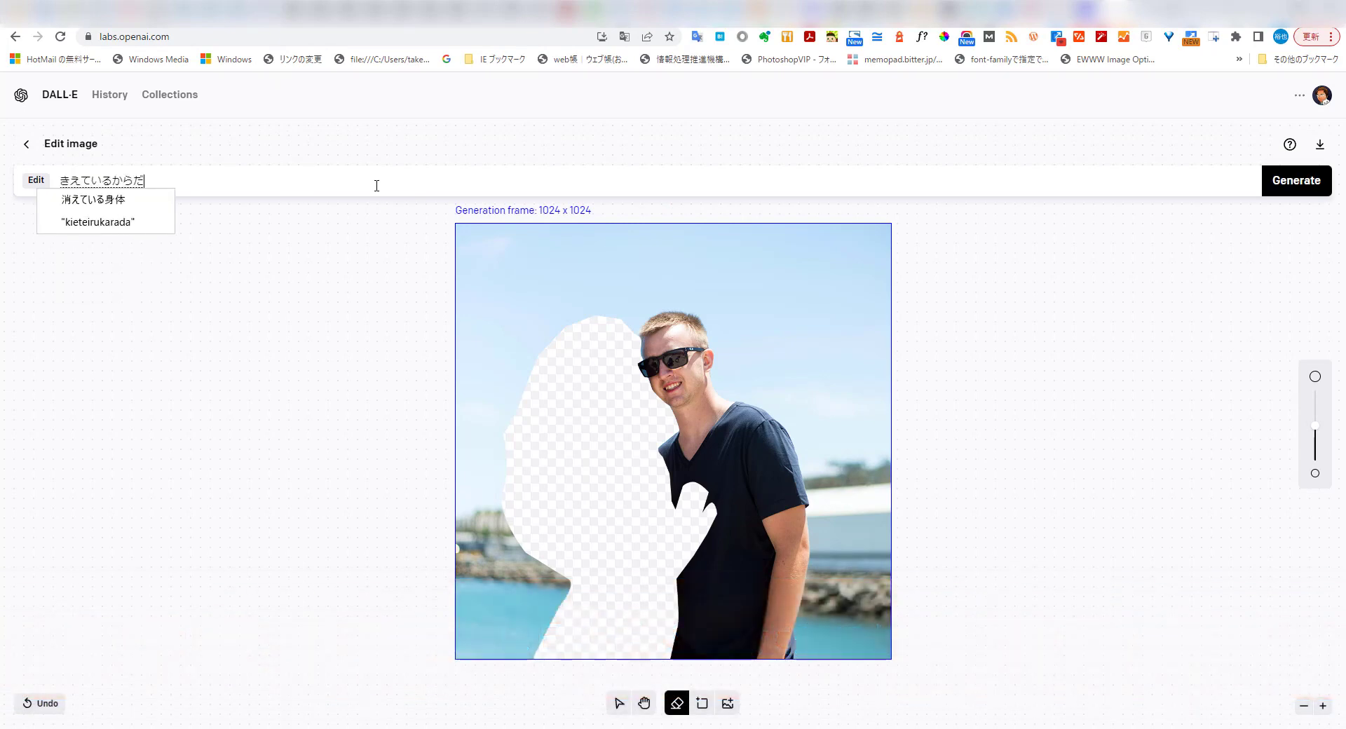
type("を")
key("space")
key("Return")
type("ふくげんして")
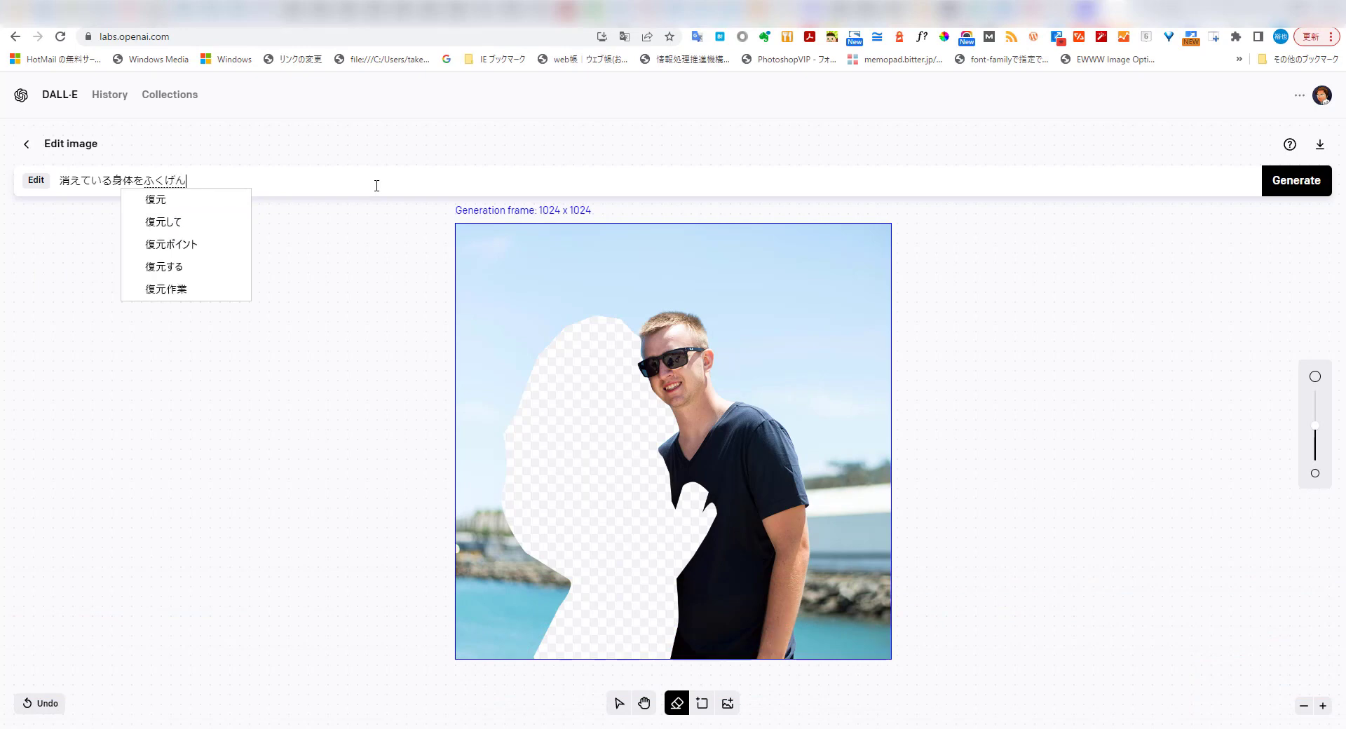
key("space")
key("Return")
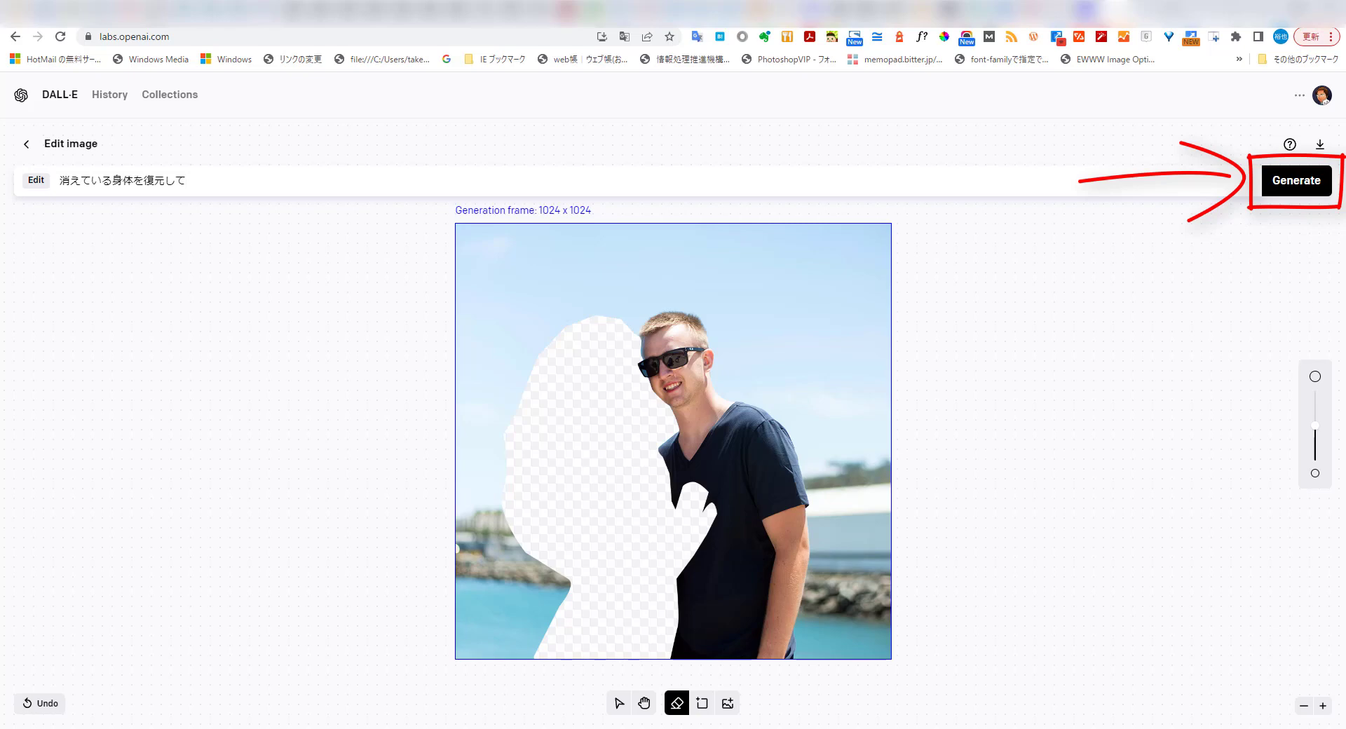
left_click(1278, 180)
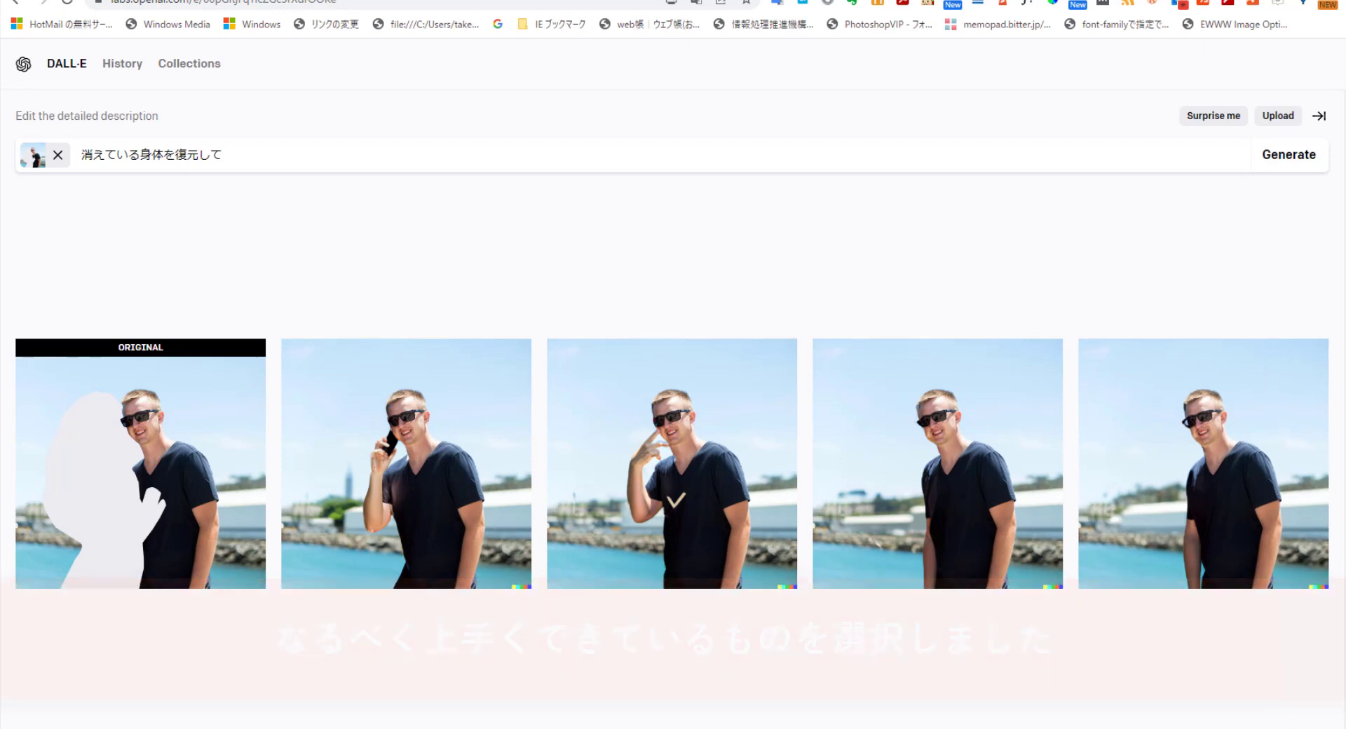
left_click(1127, 534)
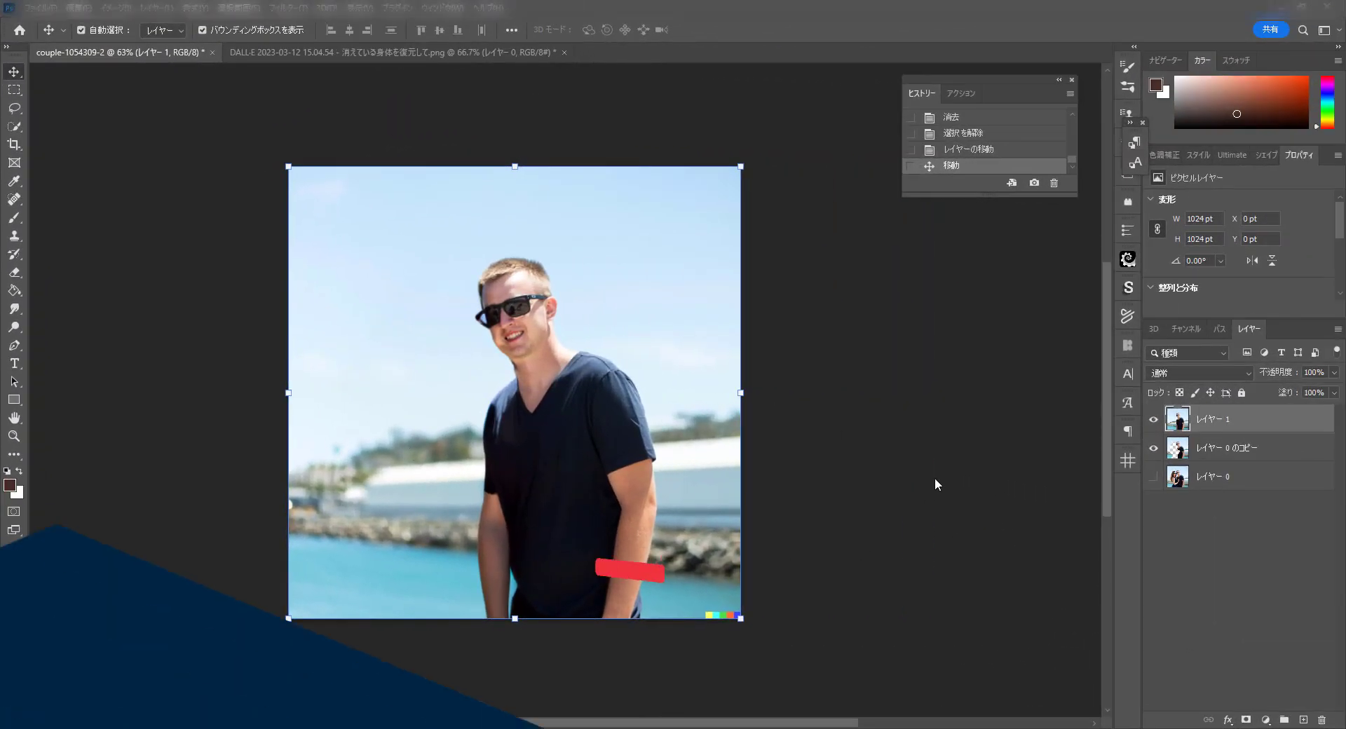
Step: In the Photoshop document couple-1054309-2, hide レイヤー 0 のコピー and show the original couple photo on レイヤー 0
key("z")
left_click_drag(505, 367, 580, 359)
scroll(571, 357, "up", 3)
key("z")
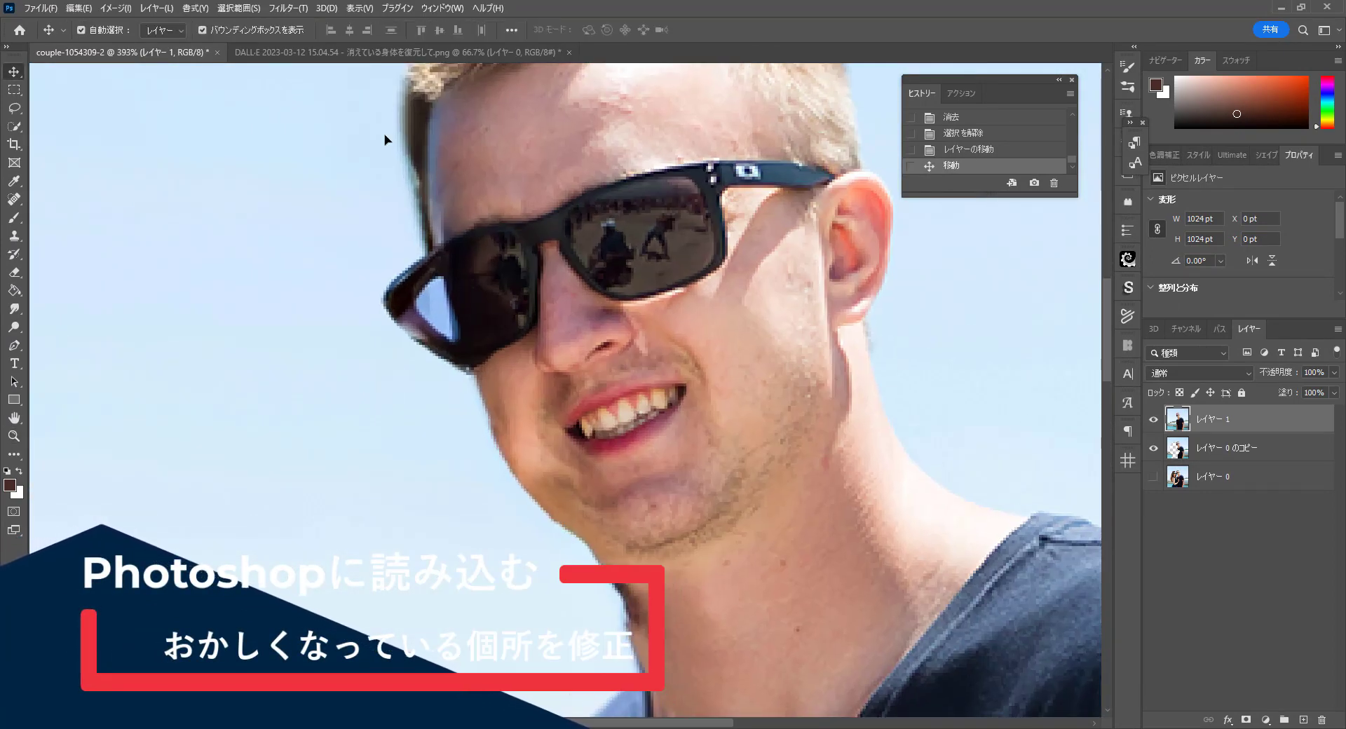
left_click(1154, 420)
left_click(1154, 421)
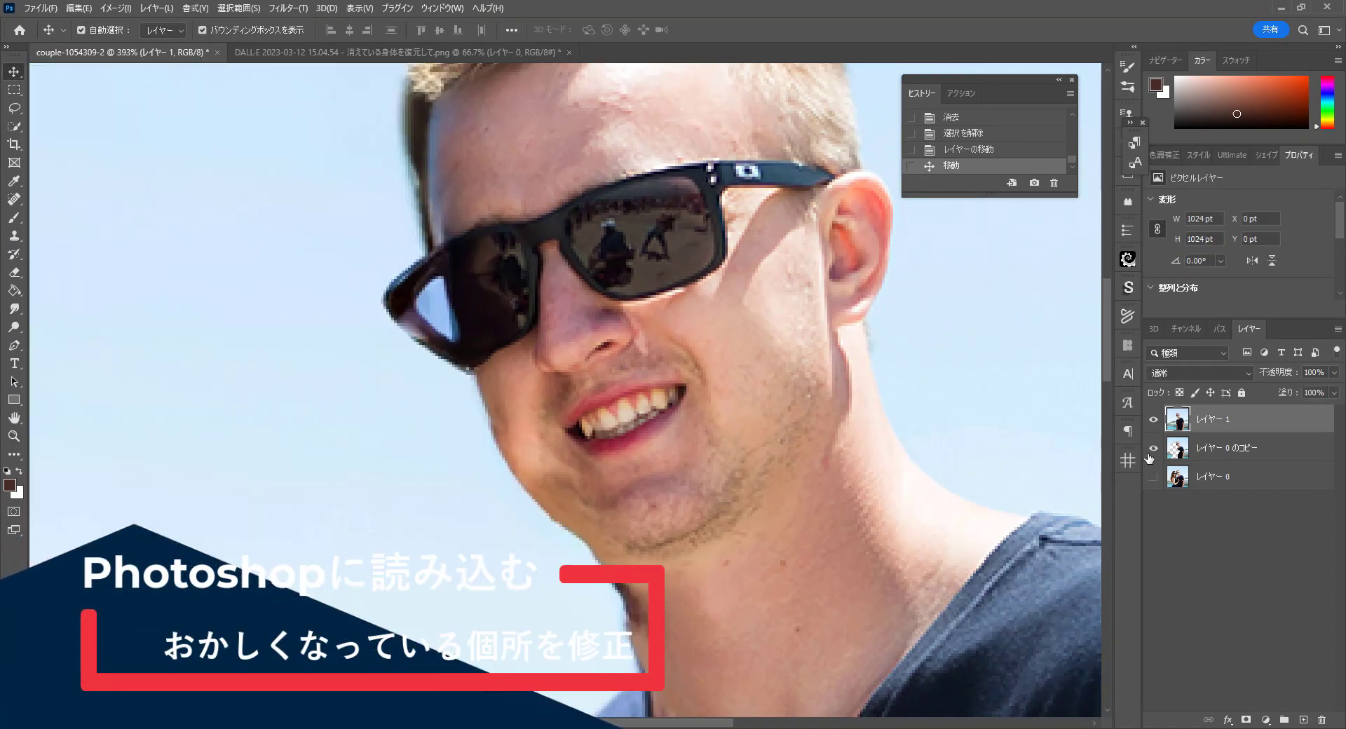
left_click(1153, 477)
left_click(1153, 448)
Step: Compare the man's face and sunglasses on the generated レイヤー 1 with the original photo by toggling the layer's visibility
left_click(1153, 421)
left_click(1153, 421)
left_click(1153, 420)
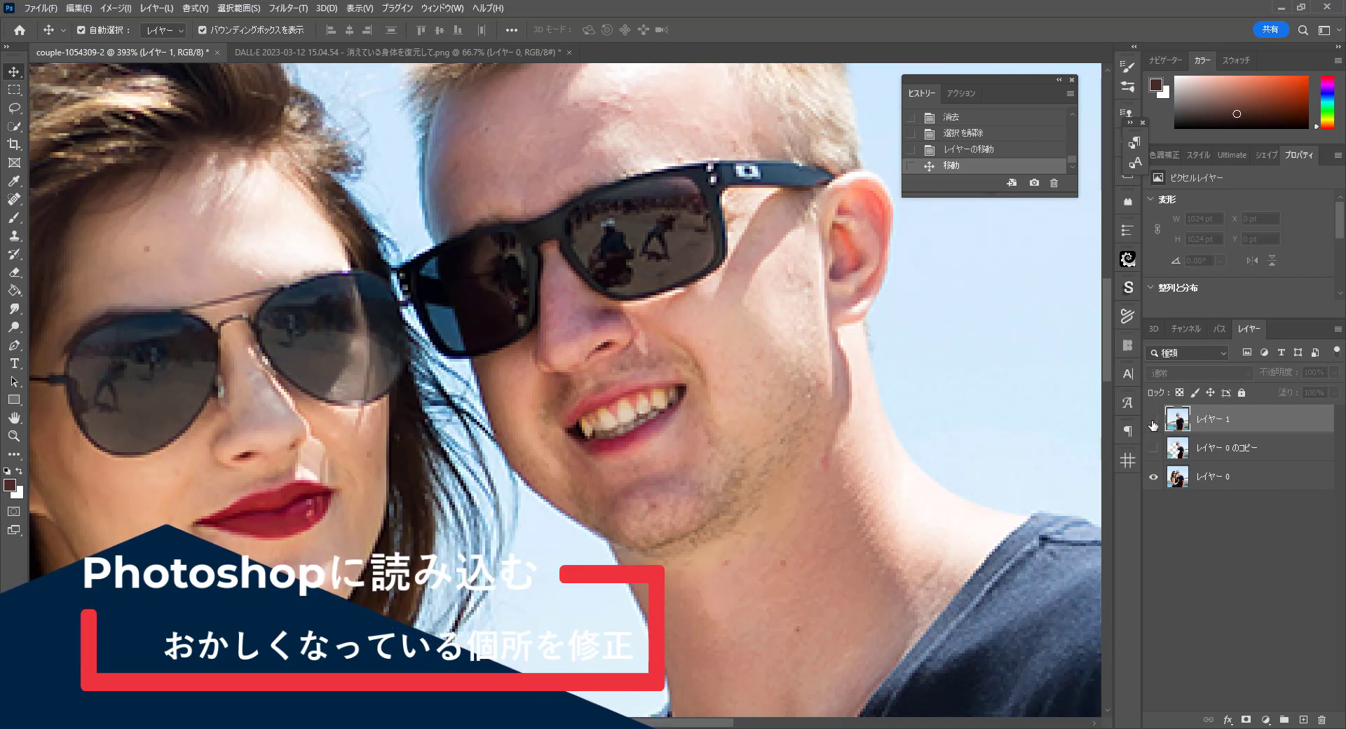
left_click(1153, 421)
left_click(1153, 420)
left_click(1153, 421)
left_click(1153, 421)
left_click(1154, 420)
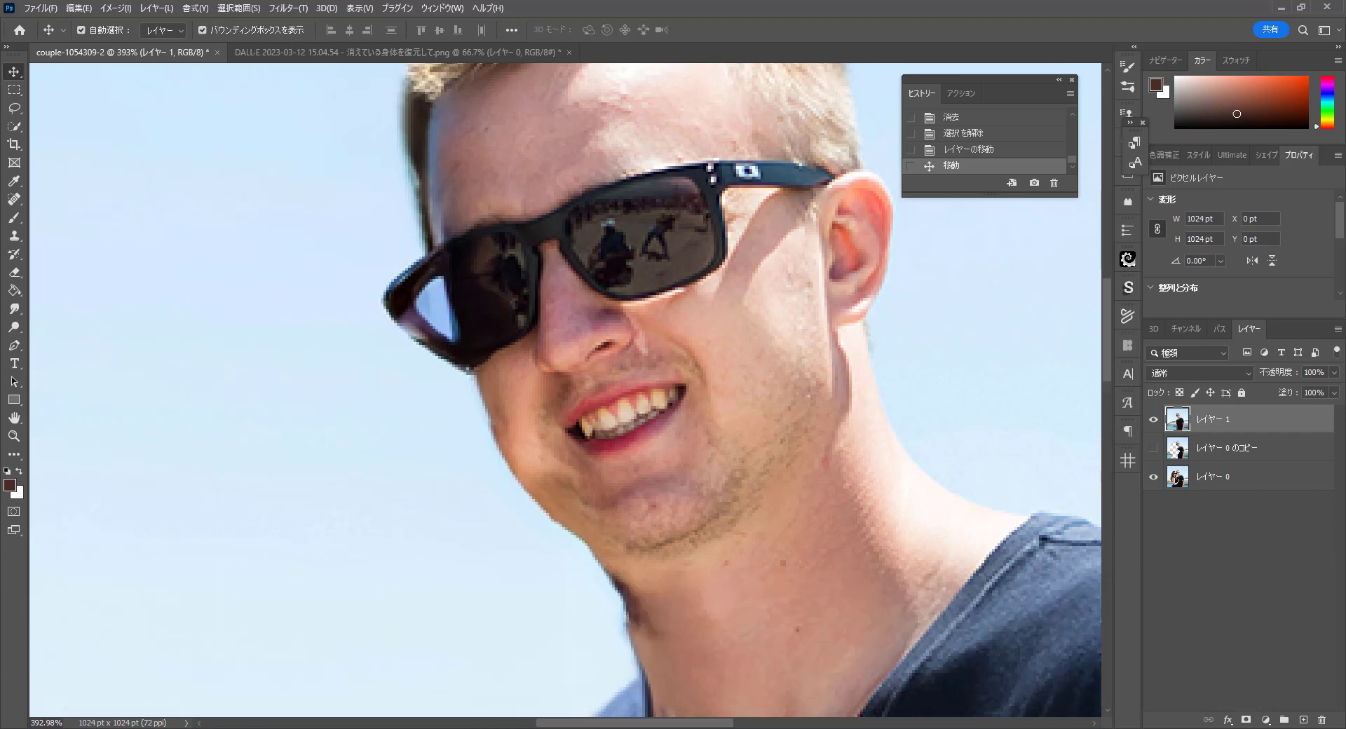
Step: Move レイヤー 1 below レイヤー 0 のコピー, directly above レイヤー 0, and add a layer mask to it
key("ctrl+0")
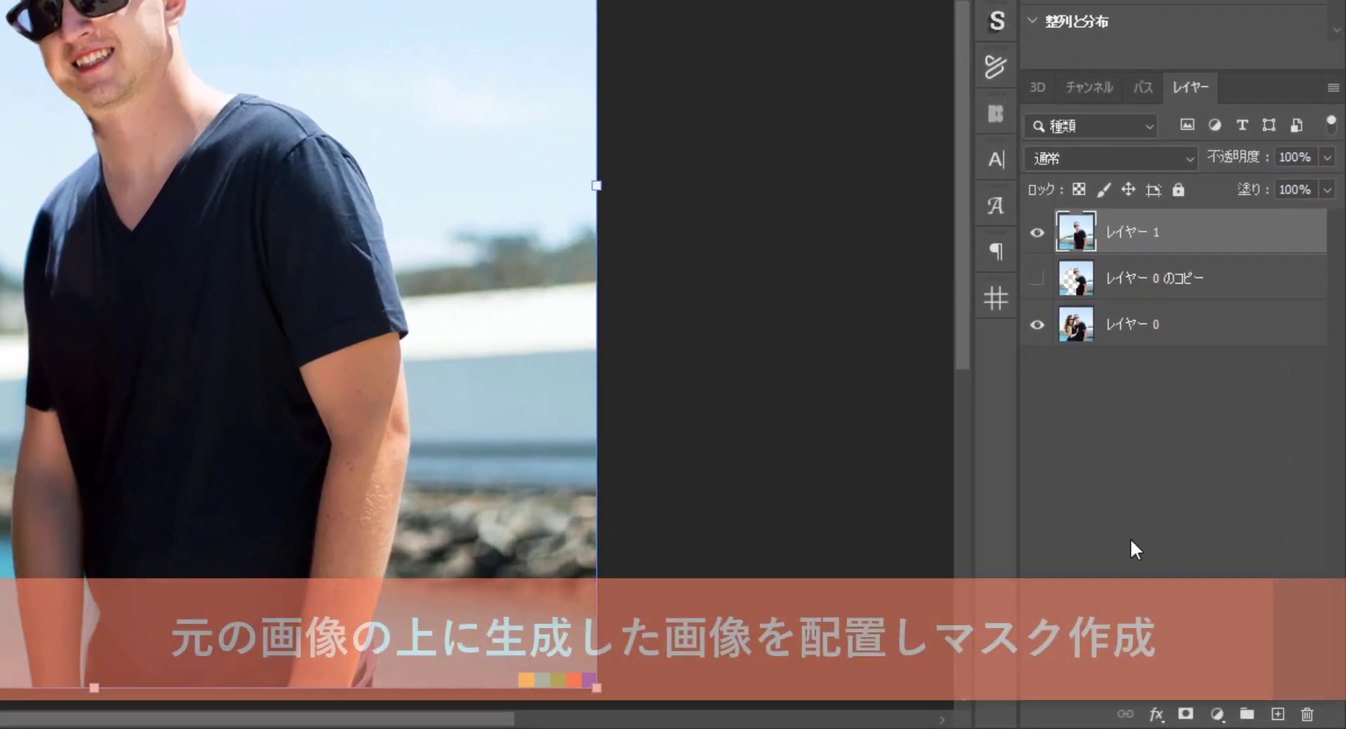
left_click_drag(1136, 237, 1135, 289)
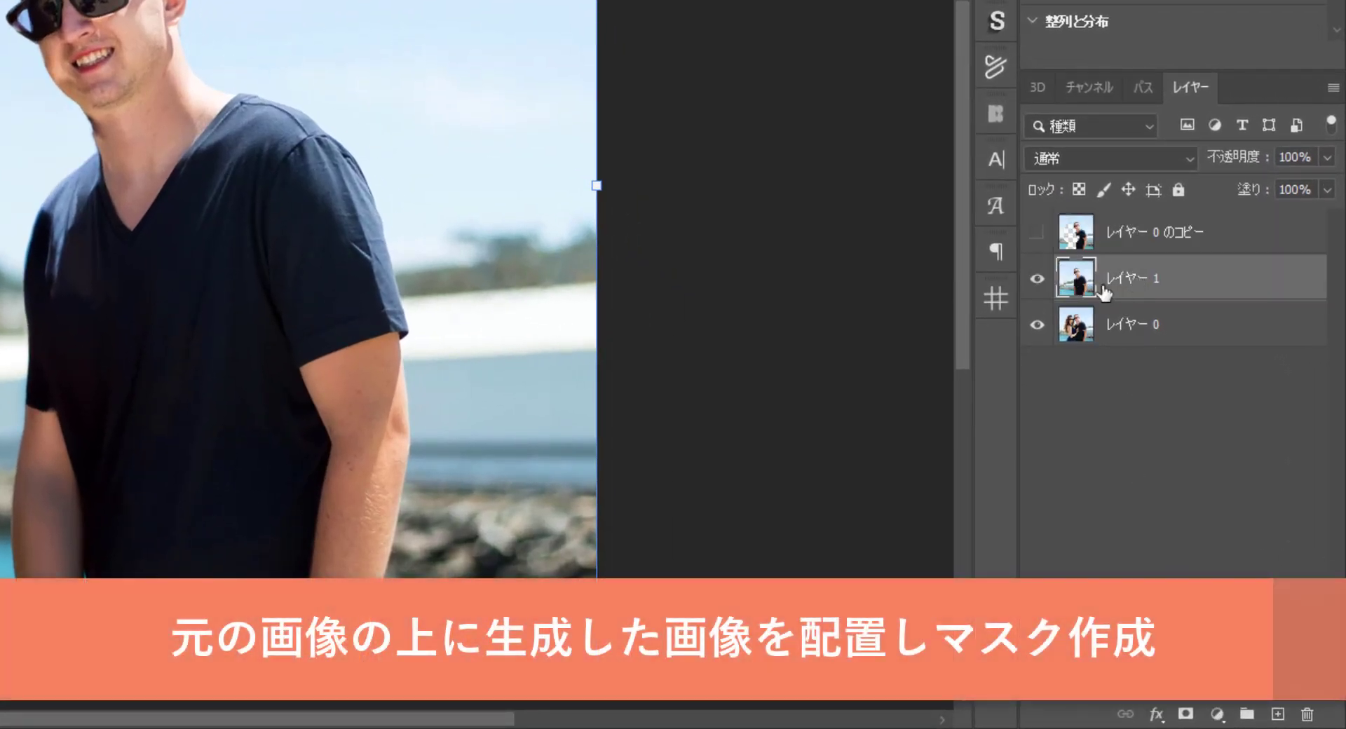
left_click(1039, 280)
left_click(1039, 281)
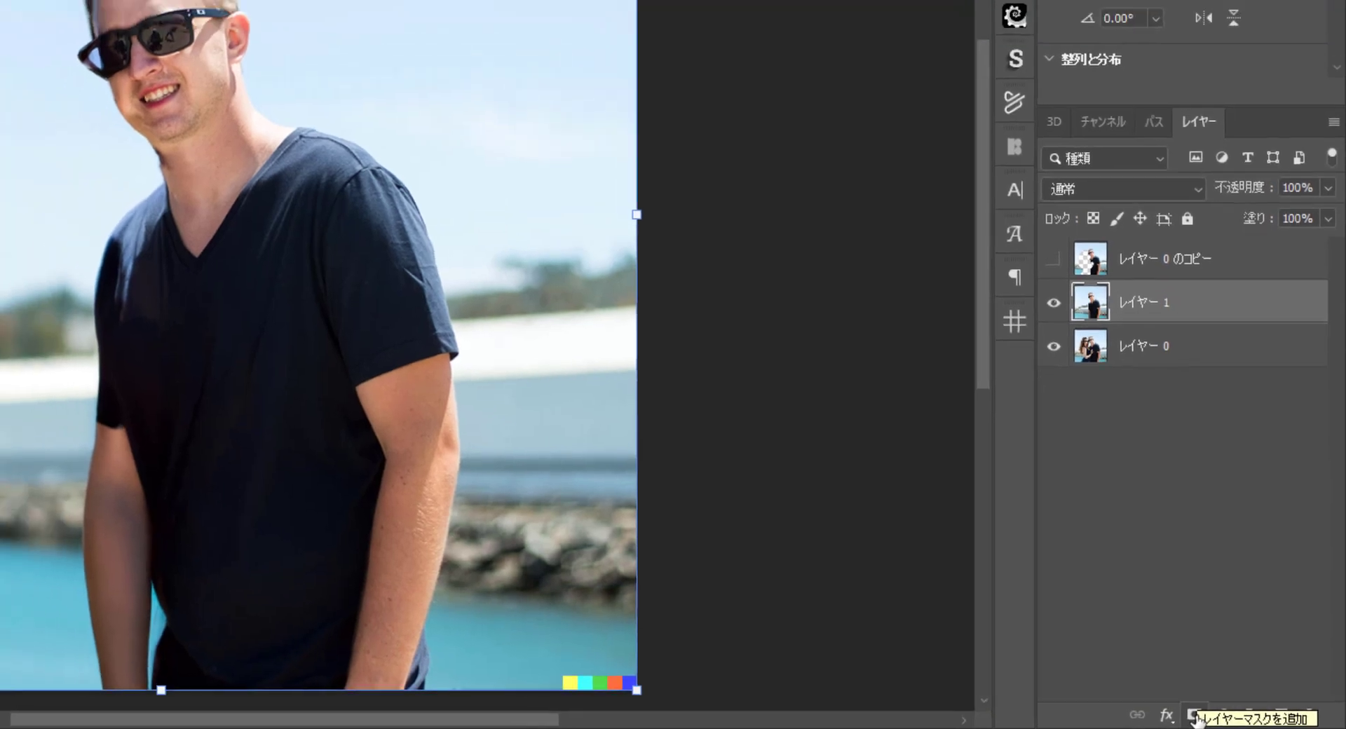
left_click(1194, 719)
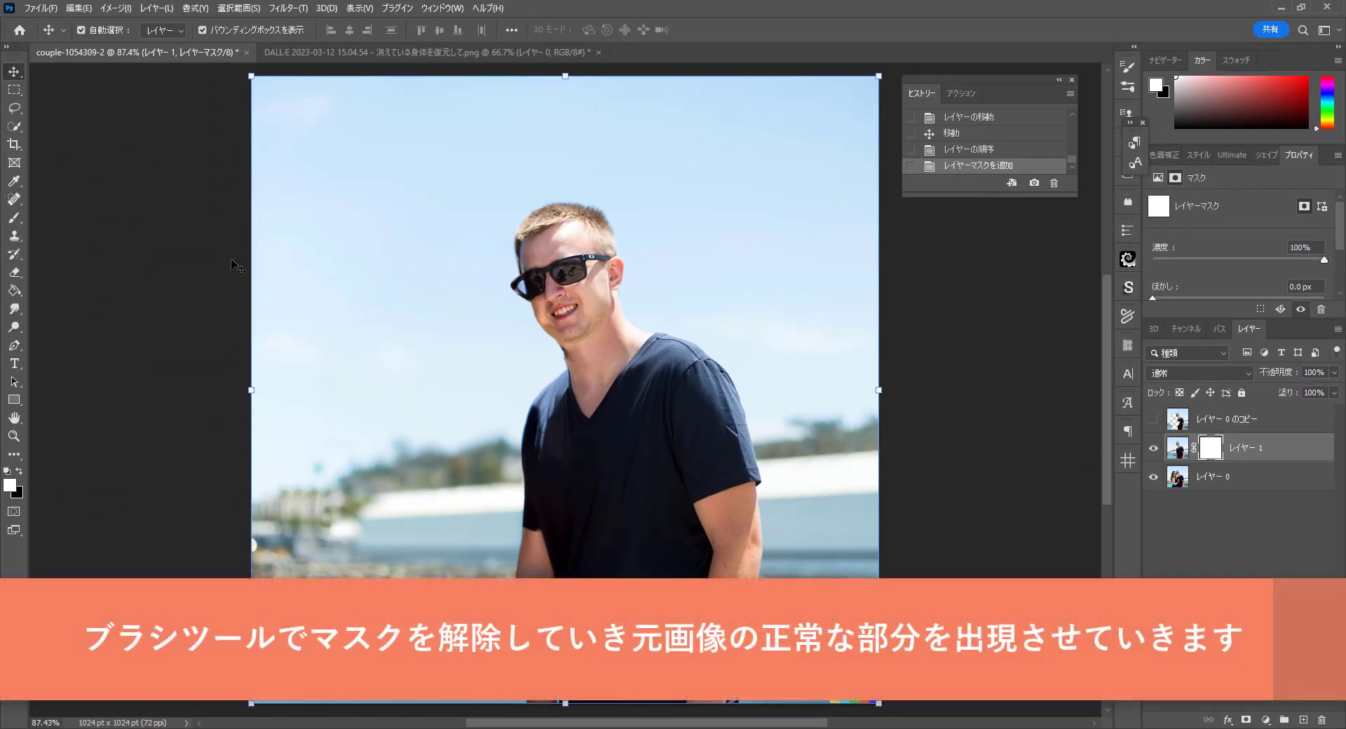
Step: Paint black on レイヤー 1's mask with a soft 22 px brush at 15% flow to reveal the original sunglasses, face and neck edge
key("b")
right_click(19, 222)
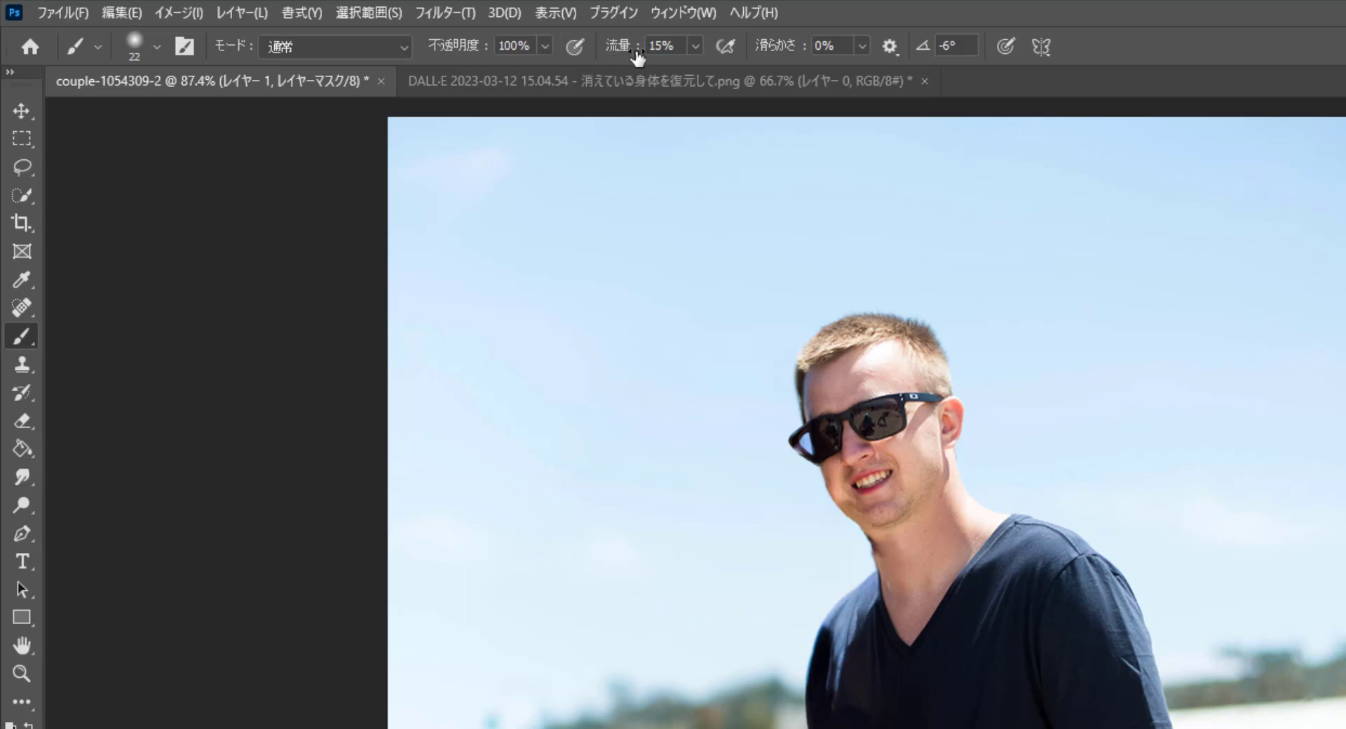
key("z")
mouse_move(803, 388)
left_mouse_down()
mouse_move(946, 391)
mouse_move(926, 407)
left_mouse_up()
mouse_move(827, 285)
left_mouse_down()
mouse_move(823, 415)
mouse_move(795, 335)
mouse_move(855, 564)
mouse_move(891, 633)
mouse_move(941, 652)
mouse_move(875, 648)
mouse_move(860, 704)
mouse_move(820, 624)
mouse_move(832, 577)
mouse_move(826, 611)
left_mouse_up()
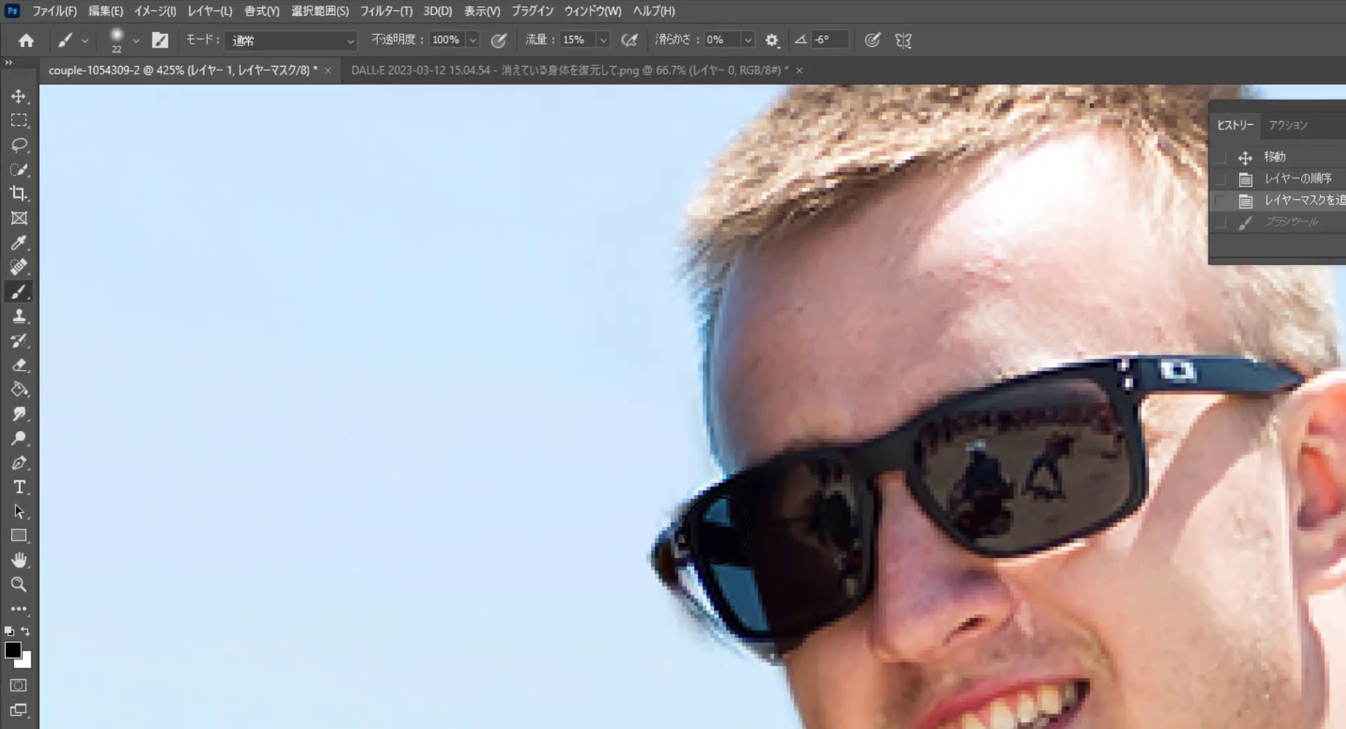
mouse_move(718, 530)
left_mouse_down()
mouse_move(691, 568)
mouse_move(733, 623)
mouse_move(714, 491)
left_mouse_up()
left_click_drag(533, 367, 545, 362)
left_click_drag(637, 517, 531, 377)
mouse_move(486, 365)
left_mouse_down()
mouse_move(576, 505)
mouse_move(665, 541)
mouse_move(527, 375)
mouse_move(572, 419)
mouse_move(583, 475)
mouse_move(570, 507)
mouse_move(575, 459)
mouse_move(554, 418)
mouse_move(587, 483)
mouse_move(567, 439)
left_mouse_up()
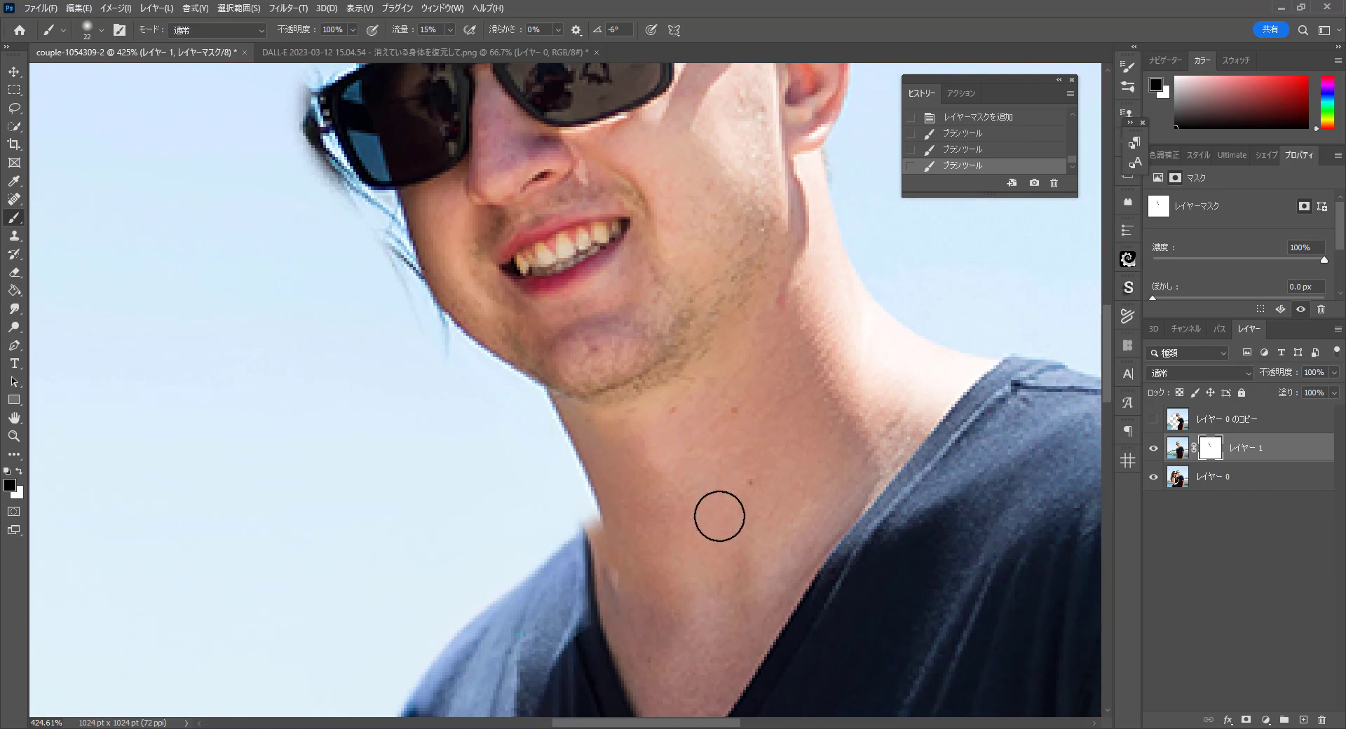
mouse_move(674, 612)
left_mouse_down()
mouse_move(782, 394)
mouse_move(715, 394)
mouse_move(686, 510)
left_mouse_up()
left_click_drag(751, 389, 763, 571)
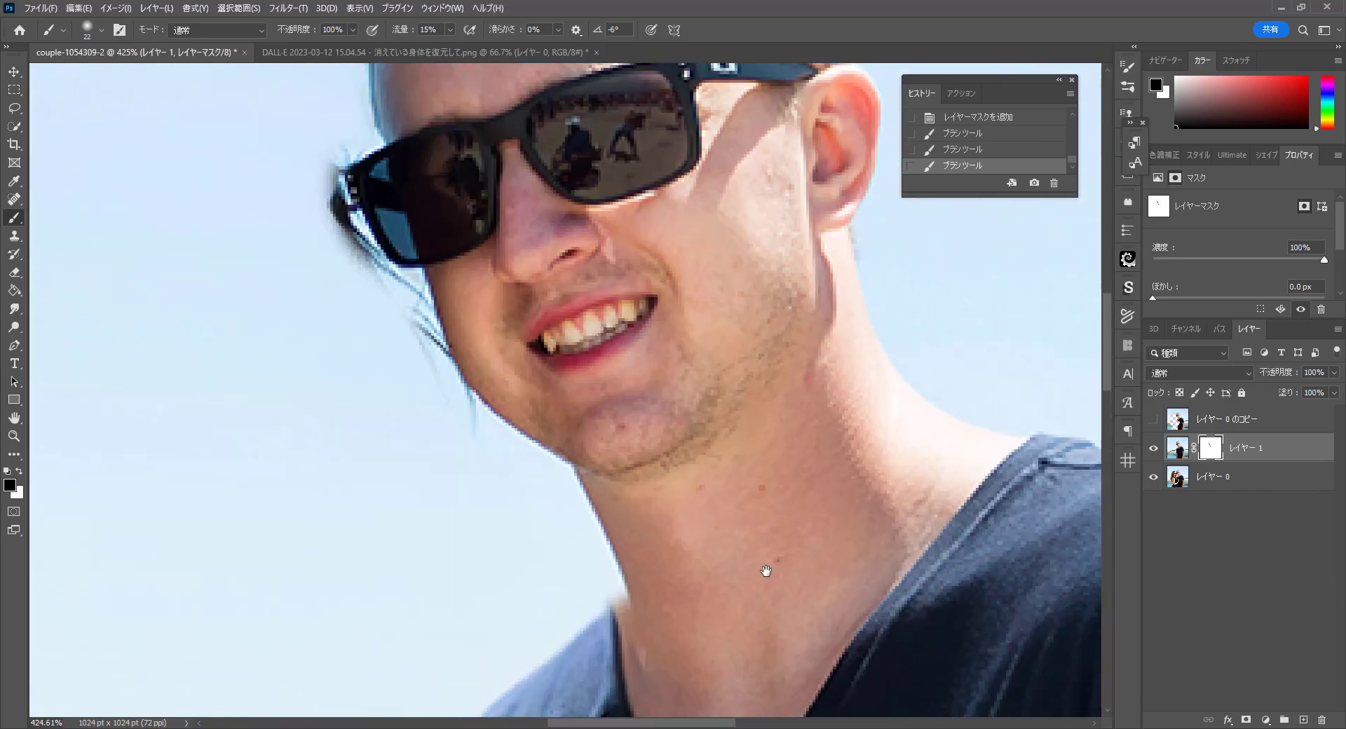
Step: Check the masked face against the original photo by toggling レイヤー 1's visibility
scroll(758, 517, "down", 5)
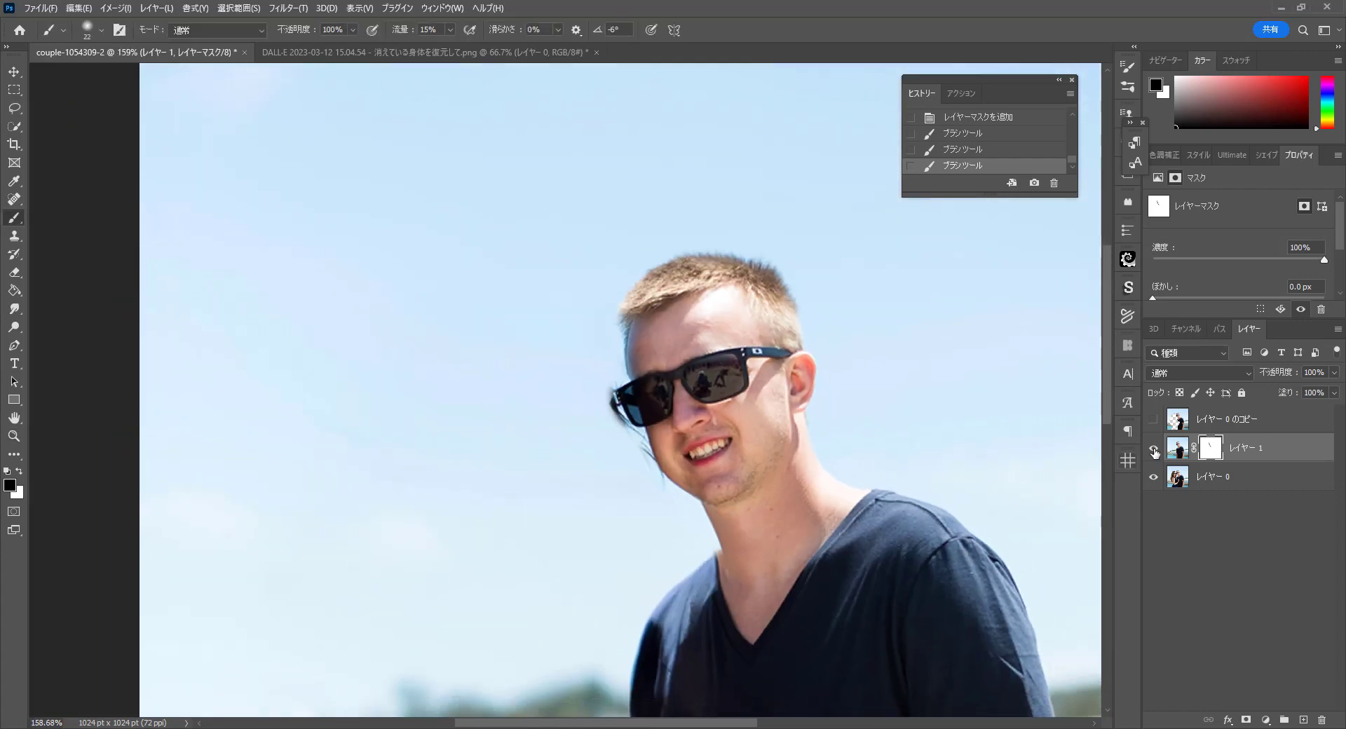
left_click(1153, 448)
left_click(1153, 448)
left_click(1153, 448)
left_click(1154, 449)
key("ctrl+0")
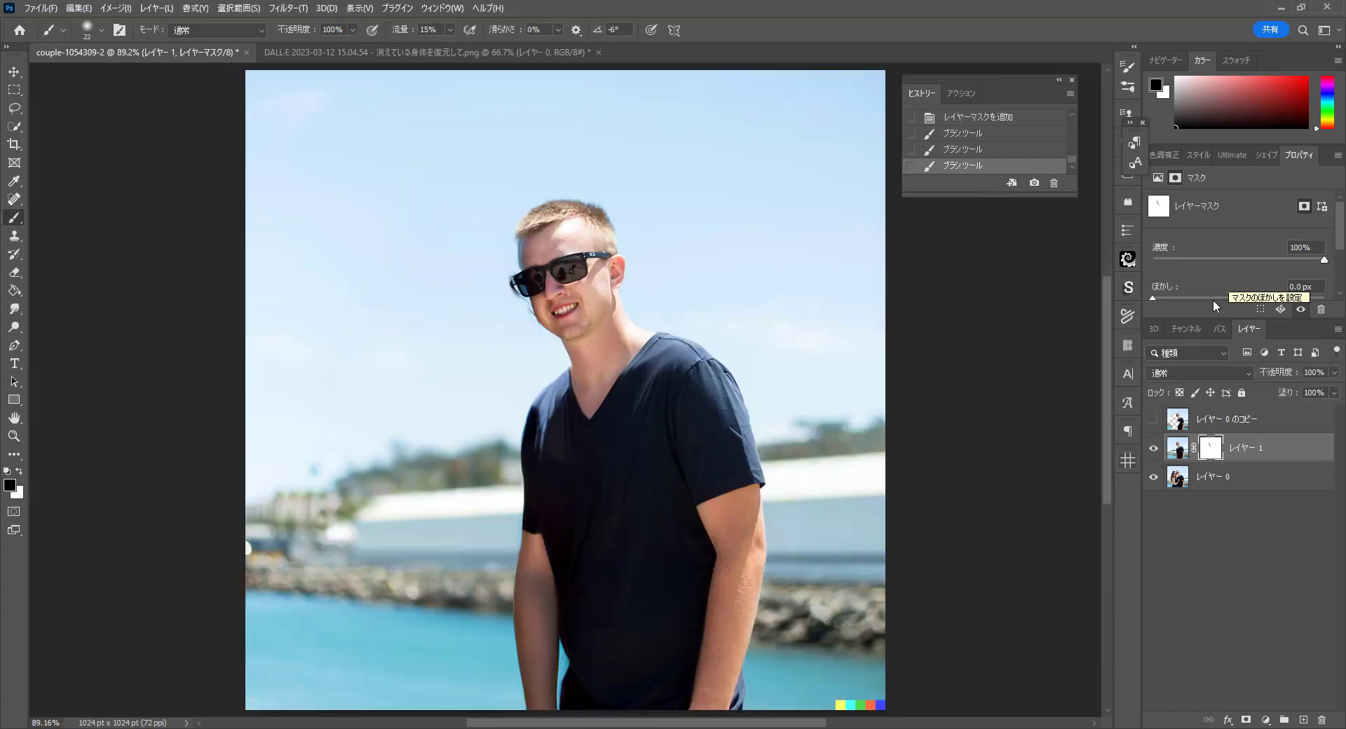
left_click(1153, 449)
left_click(1154, 449)
Step: Paint black on レイヤー 1's mask along the man's shoulder and shirt to bring back the original fabric
scroll(560, 372, "up", 4)
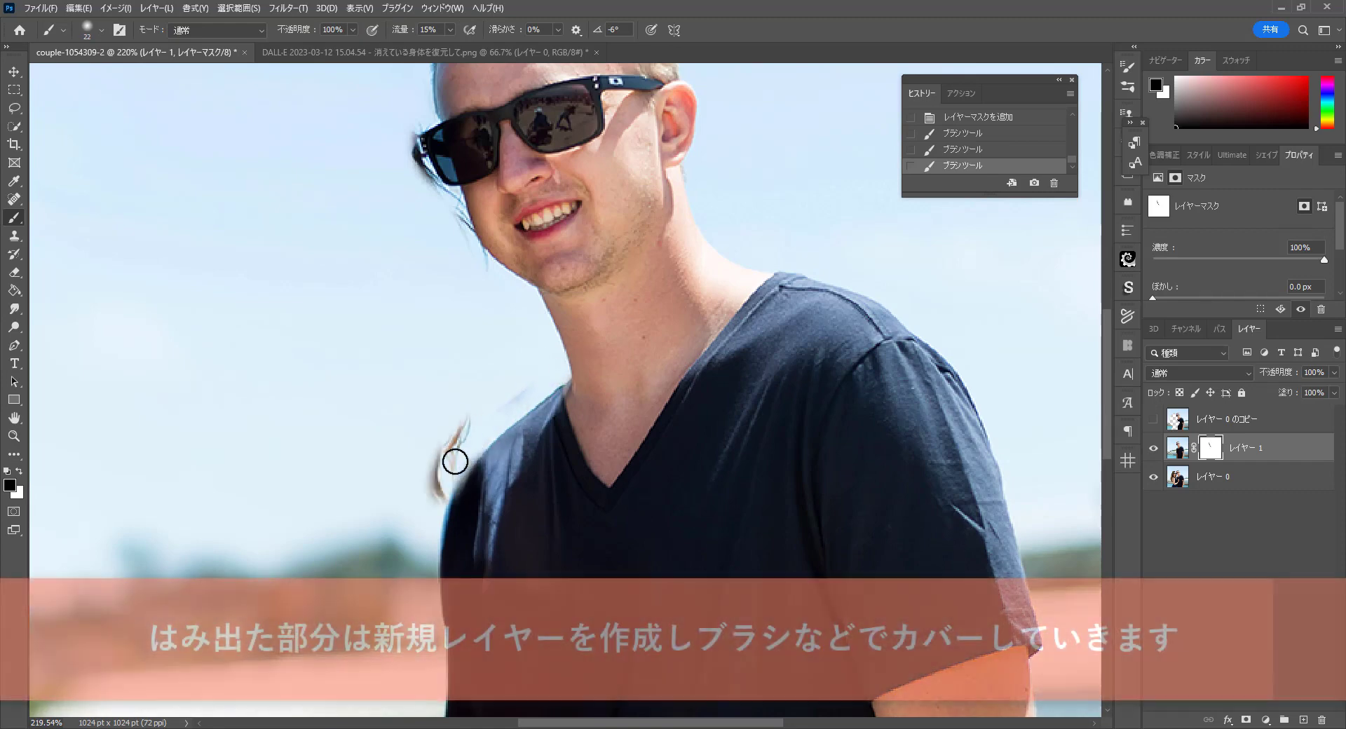
mouse_move(451, 456)
left_mouse_down()
mouse_move(445, 475)
mouse_move(496, 399)
left_mouse_up()
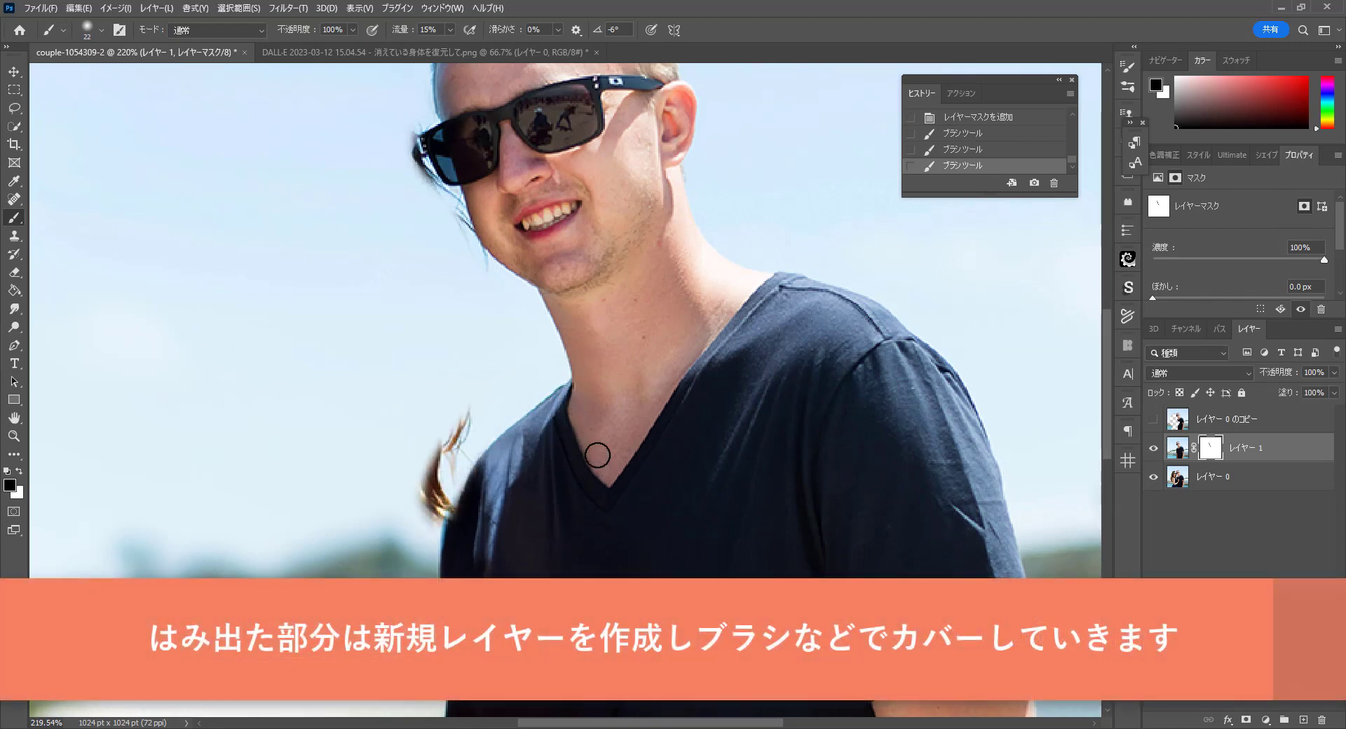
left_click_drag(598, 456, 777, 278)
Step: Add a new layer above レイヤー 1 and paint sampled sky colour over the stray hair beside the shoulder with a soft brush
key("z")
mouse_move(637, 450)
left_mouse_down()
mouse_move(556, 455)
mouse_move(587, 520)
left_mouse_up()
left_click_drag(590, 473, 669, 459)
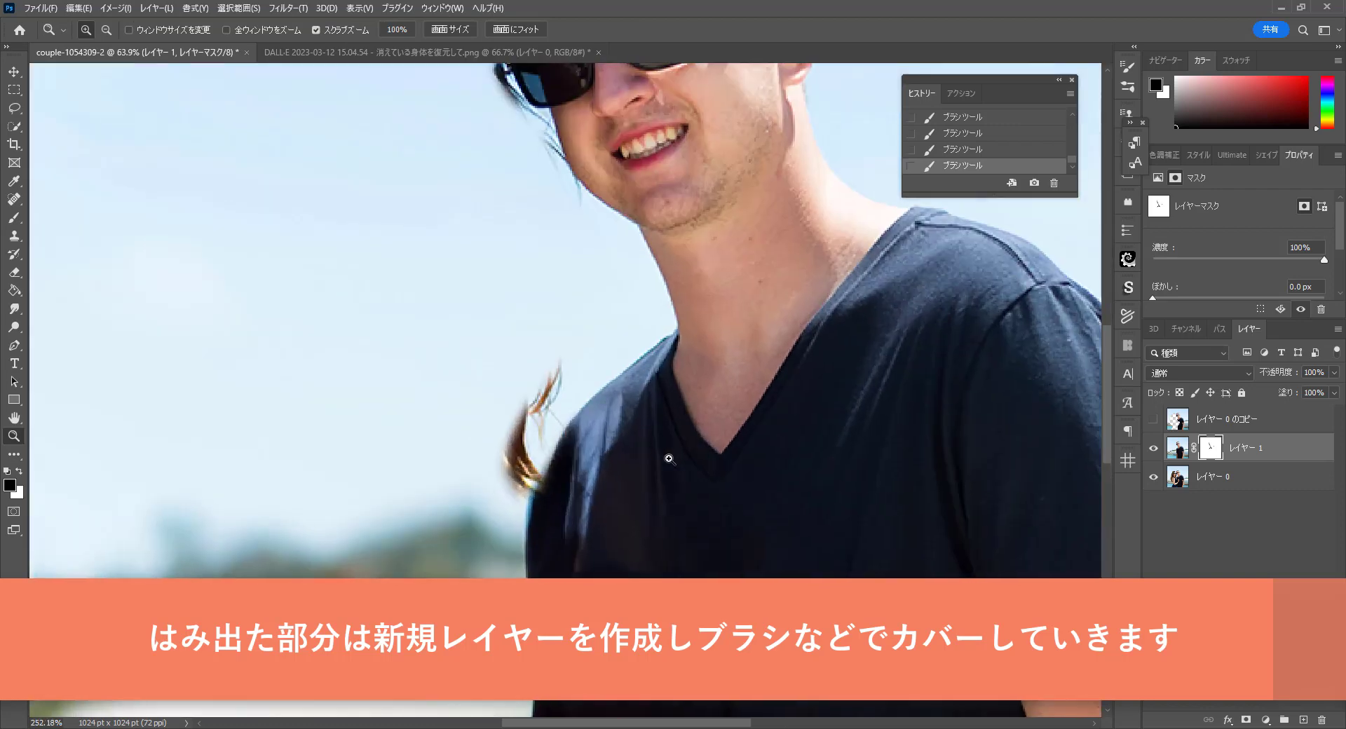
scroll(669, 458, "up", 1)
key("b")
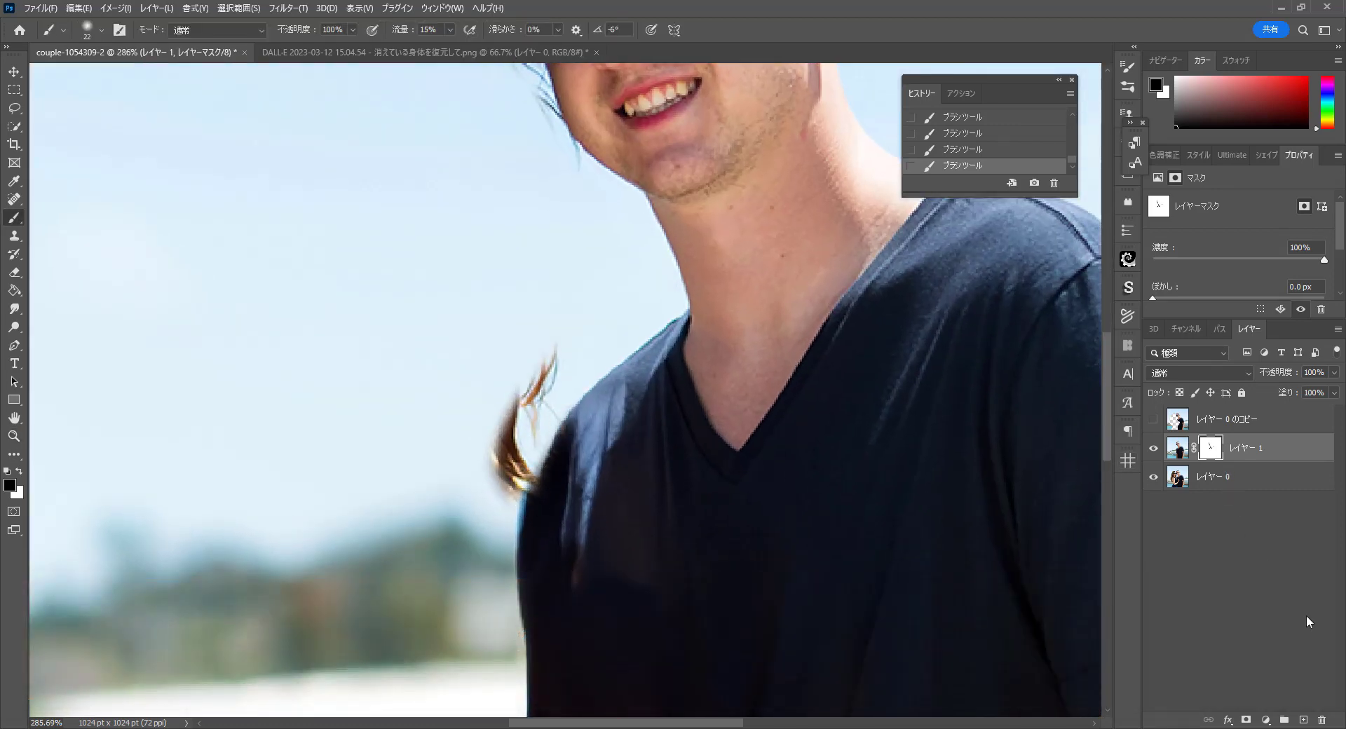
left_click(1303, 720)
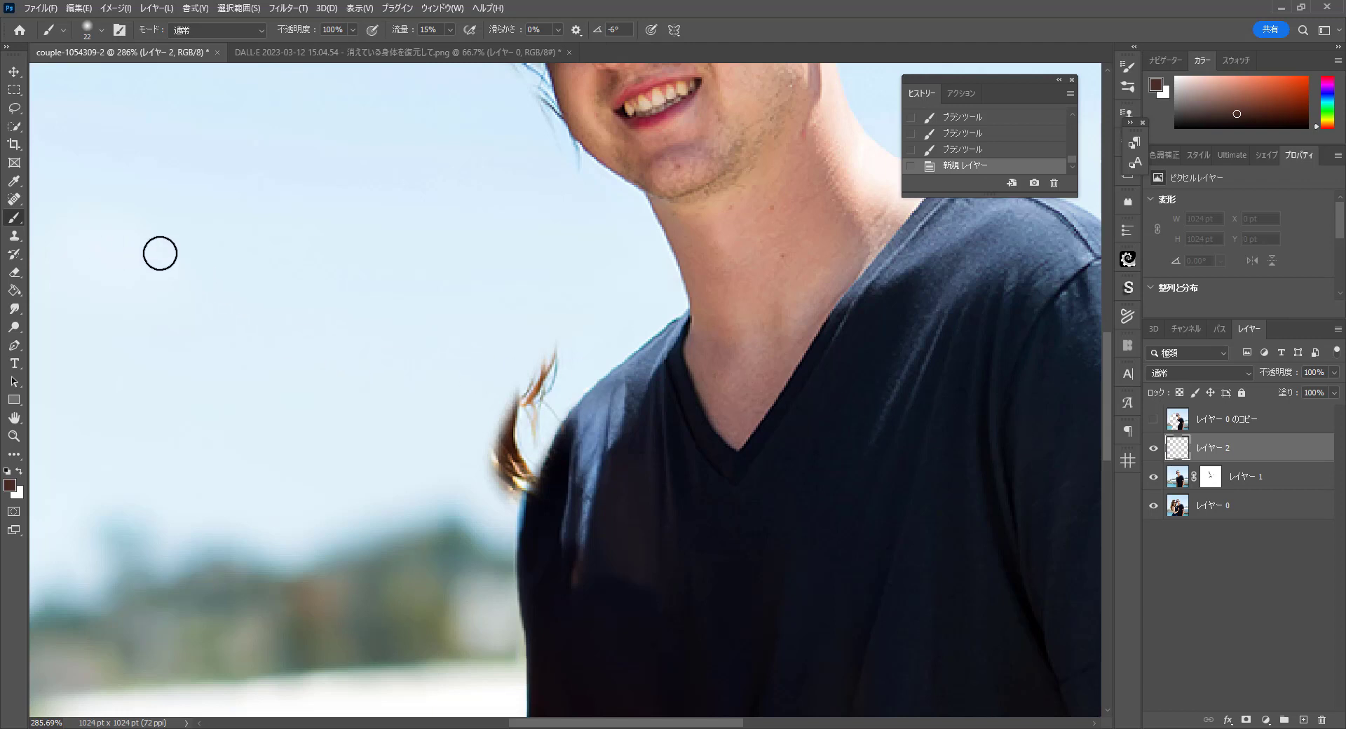
key("z")
key("b")
left_click(575, 358, "alt")
right_click(575, 351, "alt")
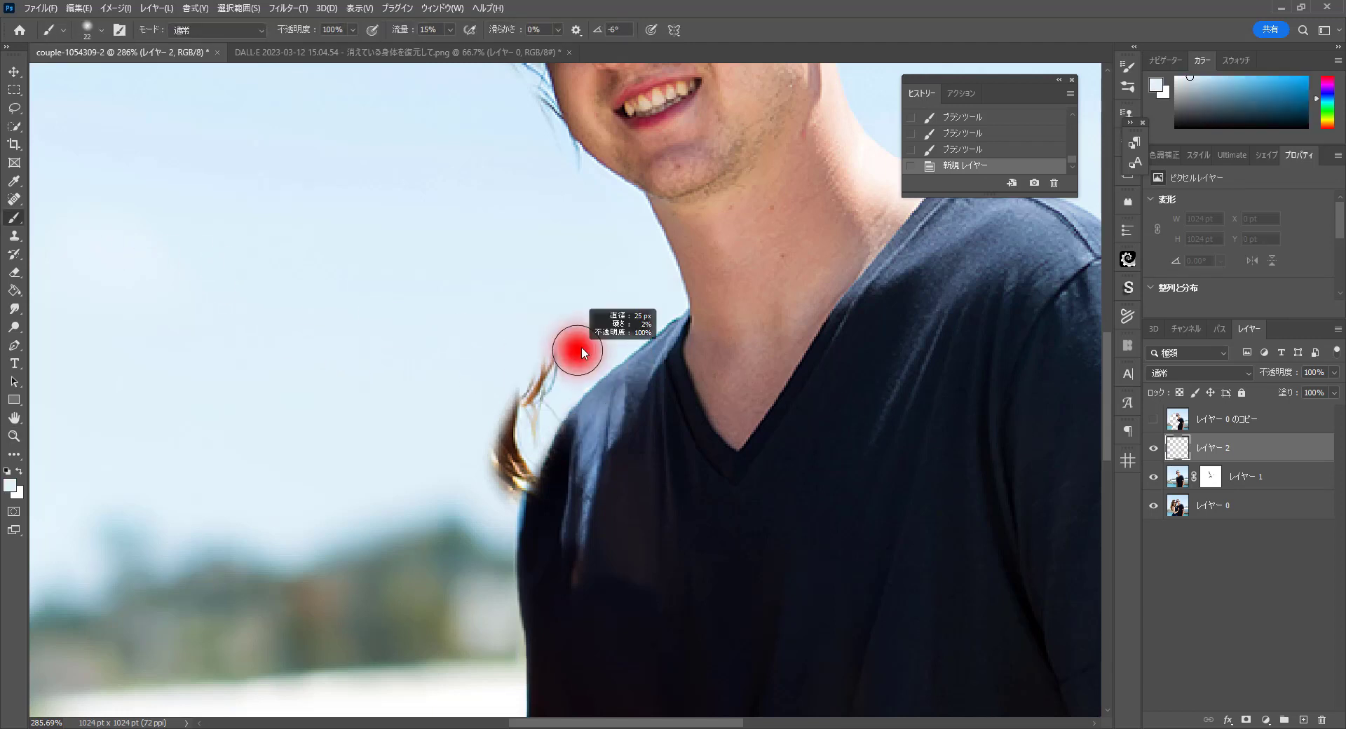
mouse_move(568, 346)
left_mouse_down("alt")
mouse_move(590, 341)
mouse_move(544, 367)
mouse_move(502, 459)
mouse_move(505, 448)
mouse_move(518, 488)
left_mouse_up("alt")
left_click(577, 356, "alt")
Step: Cover the remaining hair with sampled background colour and rebuild the dark shirt edge at the shoulder with sampled shirt colour
left_click(495, 468, "alt")
left_click_drag(492, 454, 485, 455, "alt")
mouse_move(504, 502)
left_mouse_down()
mouse_move(549, 411)
mouse_move(543, 473)
left_mouse_up()
left_click(553, 459, "alt")
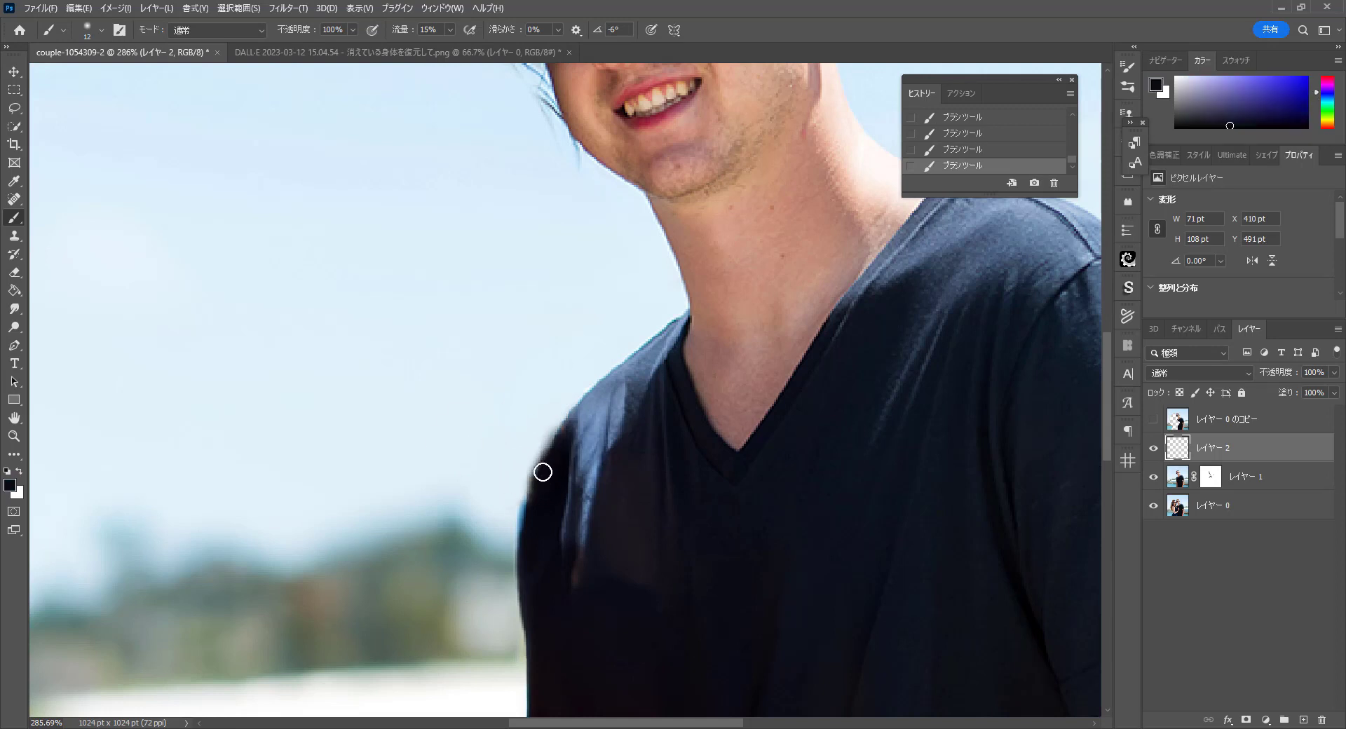
left_click(552, 419, "alt")
left_click_drag(550, 421, 516, 547)
Step: Set the brush hardness to 64% and paint sampled sky colour over the stray hair around the sunglasses and cheek
left_click_drag(745, 417, 693, 712)
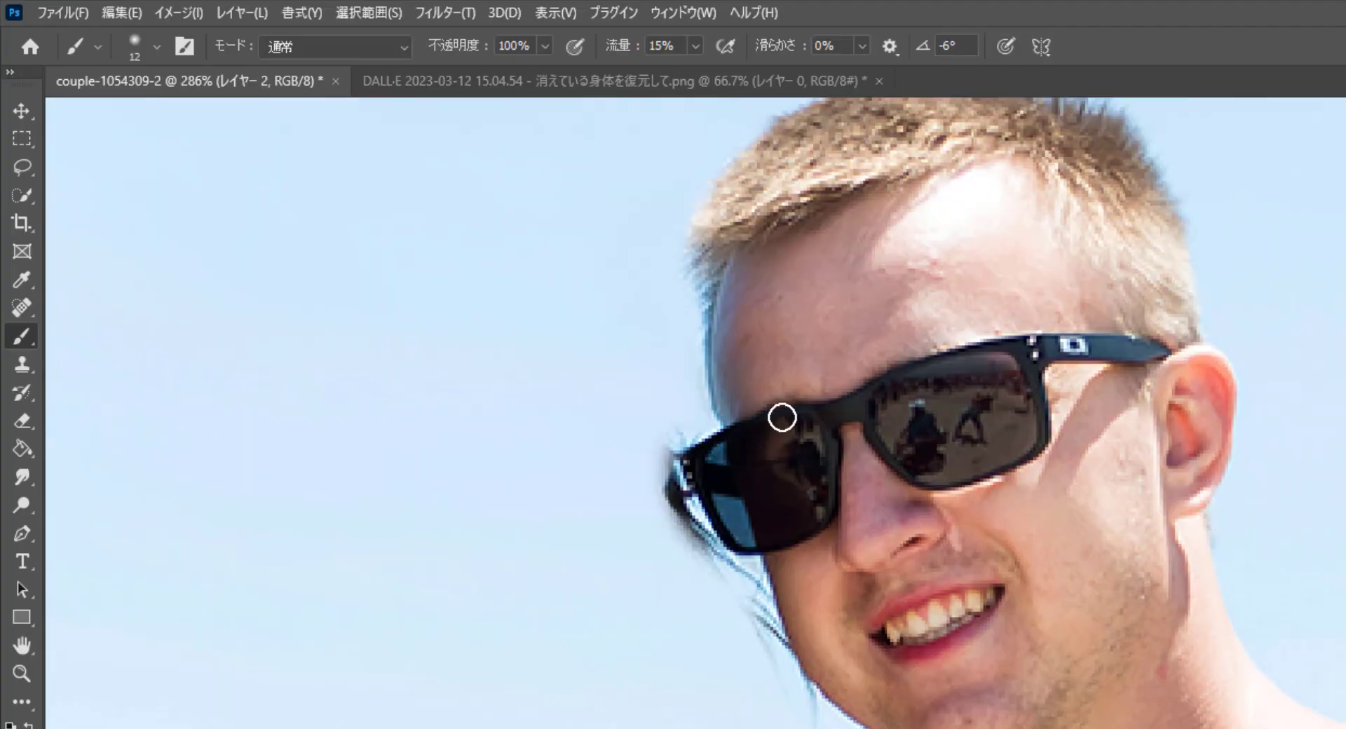
left_click_drag(441, 265, 476, 262, "ctrl")
left_click(101, 30)
left_click(137, 110)
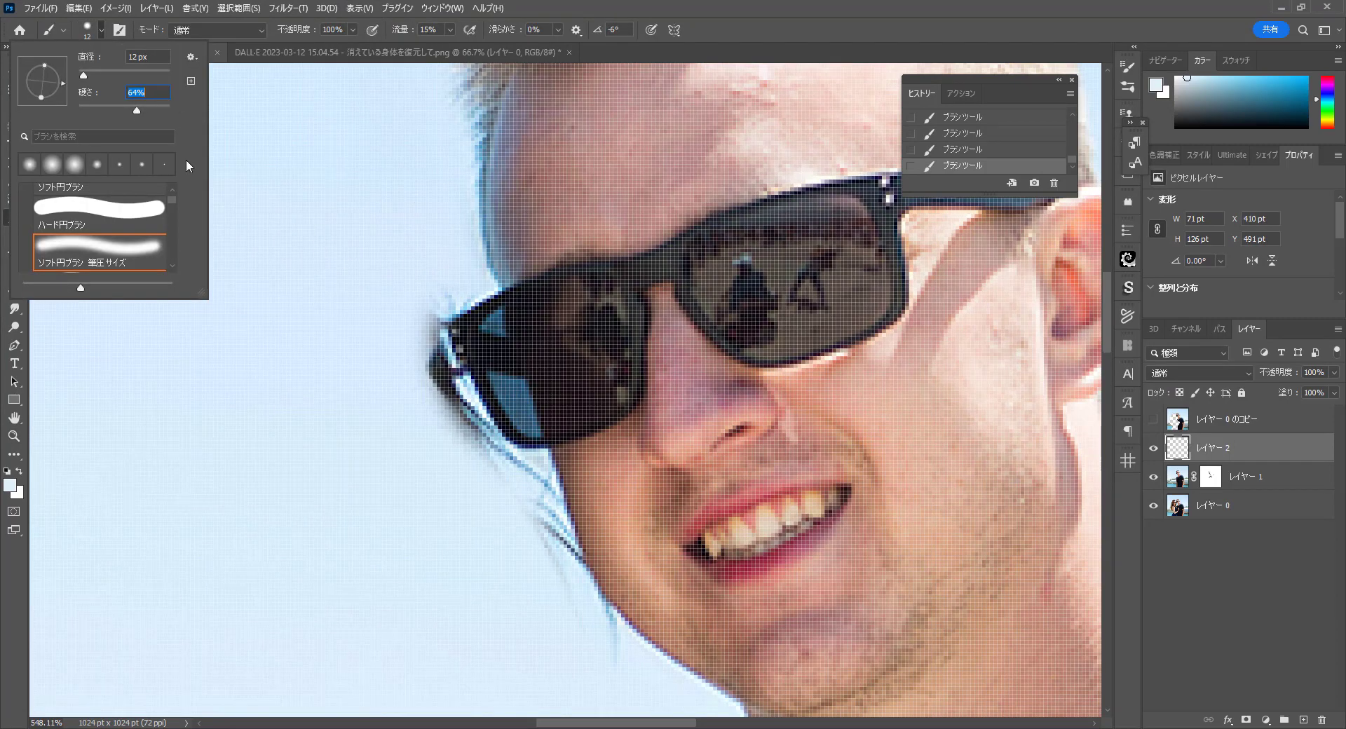
right_click(405, 252, "alt")
left_click(429, 284, "alt")
mouse_move(444, 311)
left_mouse_down()
mouse_move(402, 328)
mouse_move(441, 361)
mouse_move(433, 333)
mouse_move(472, 416)
mouse_move(412, 352)
mouse_move(424, 394)
mouse_move(513, 472)
mouse_move(499, 497)
mouse_move(534, 497)
mouse_move(562, 580)
left_mouse_up()
left_click(435, 319, "alt")
left_click(419, 407, "alt")
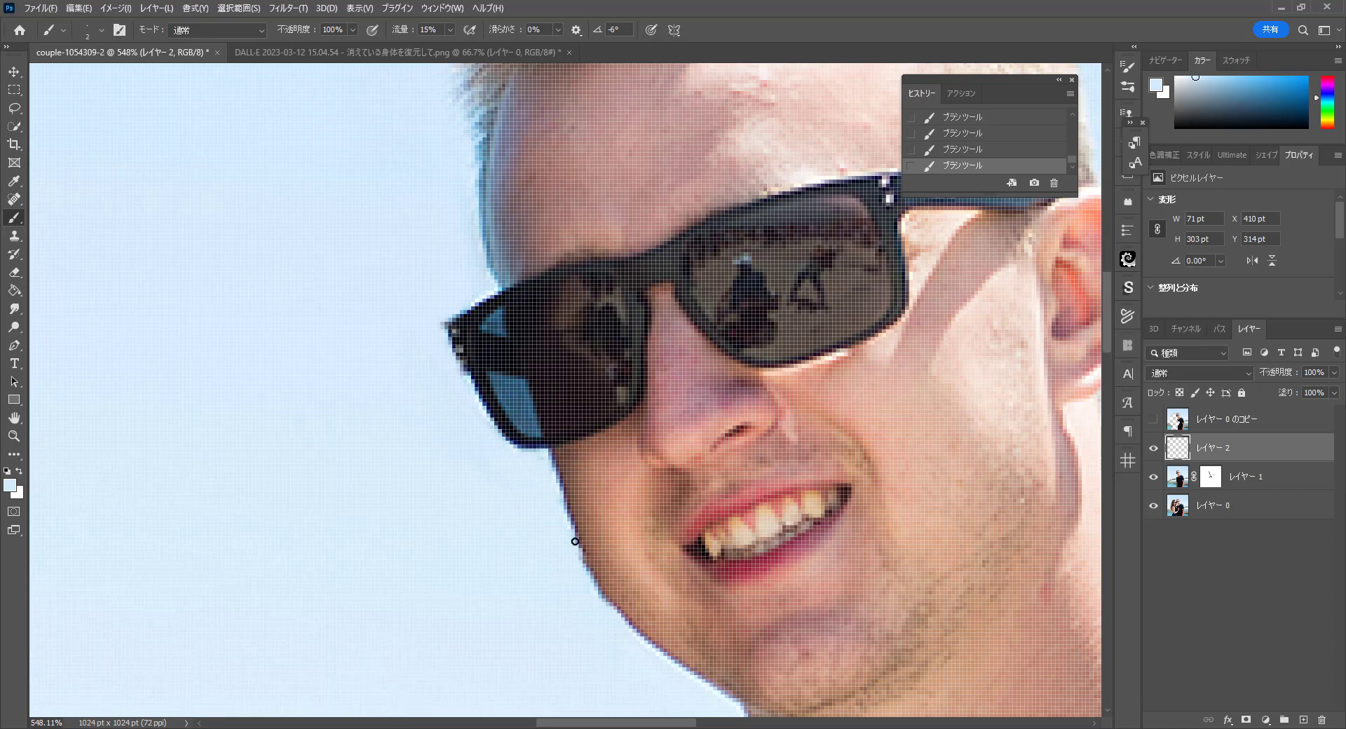
Step: Retouch the hem of the man's generated sleeve on レイヤー 2 with sampled dark shirt colour
key("ctrl+0")
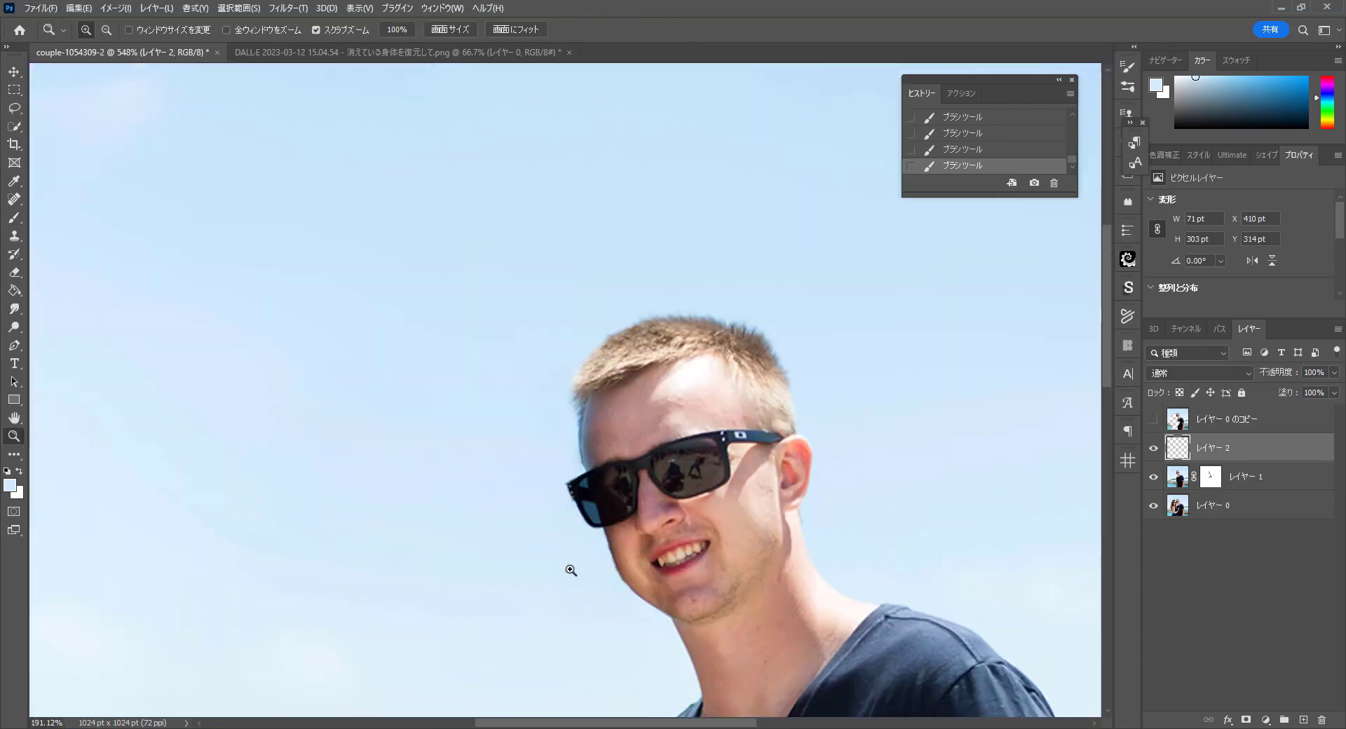
scroll(533, 533, "up", 5)
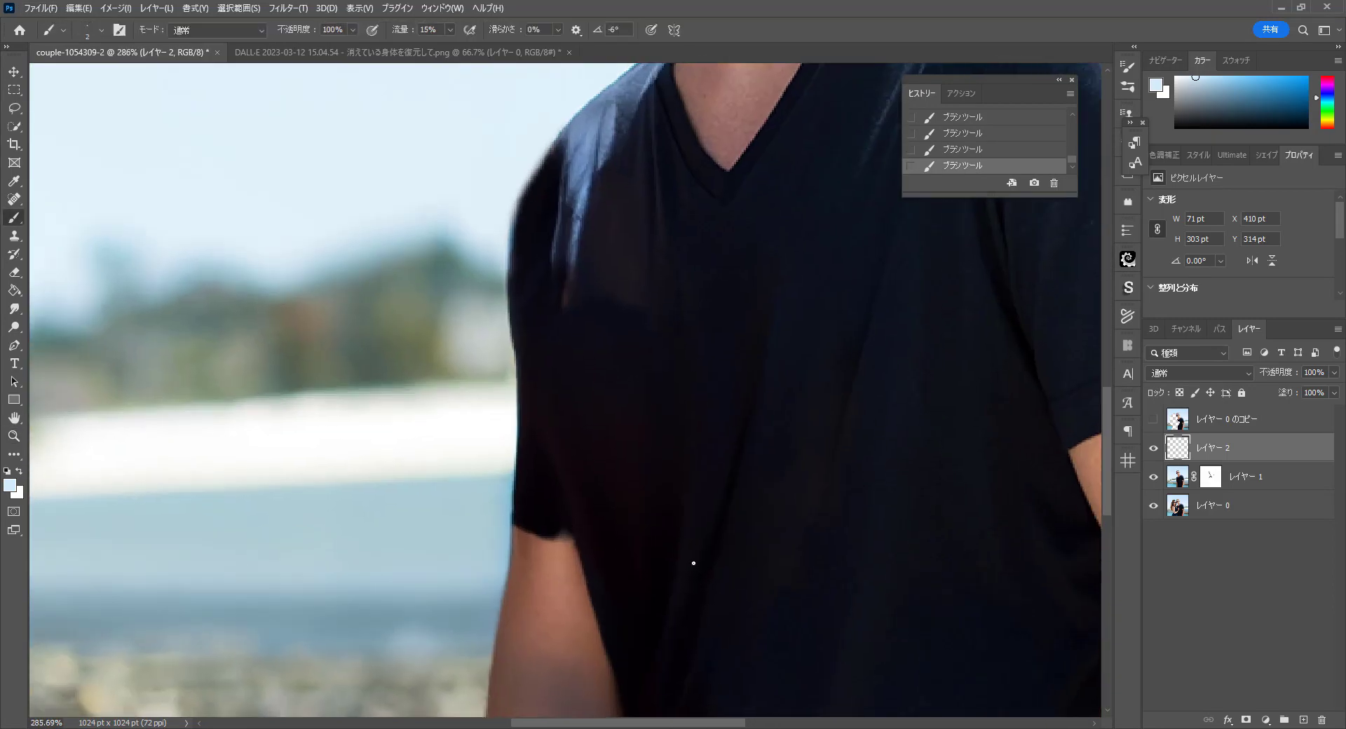
left_click(552, 537, "alt")
left_click(567, 532, "alt")
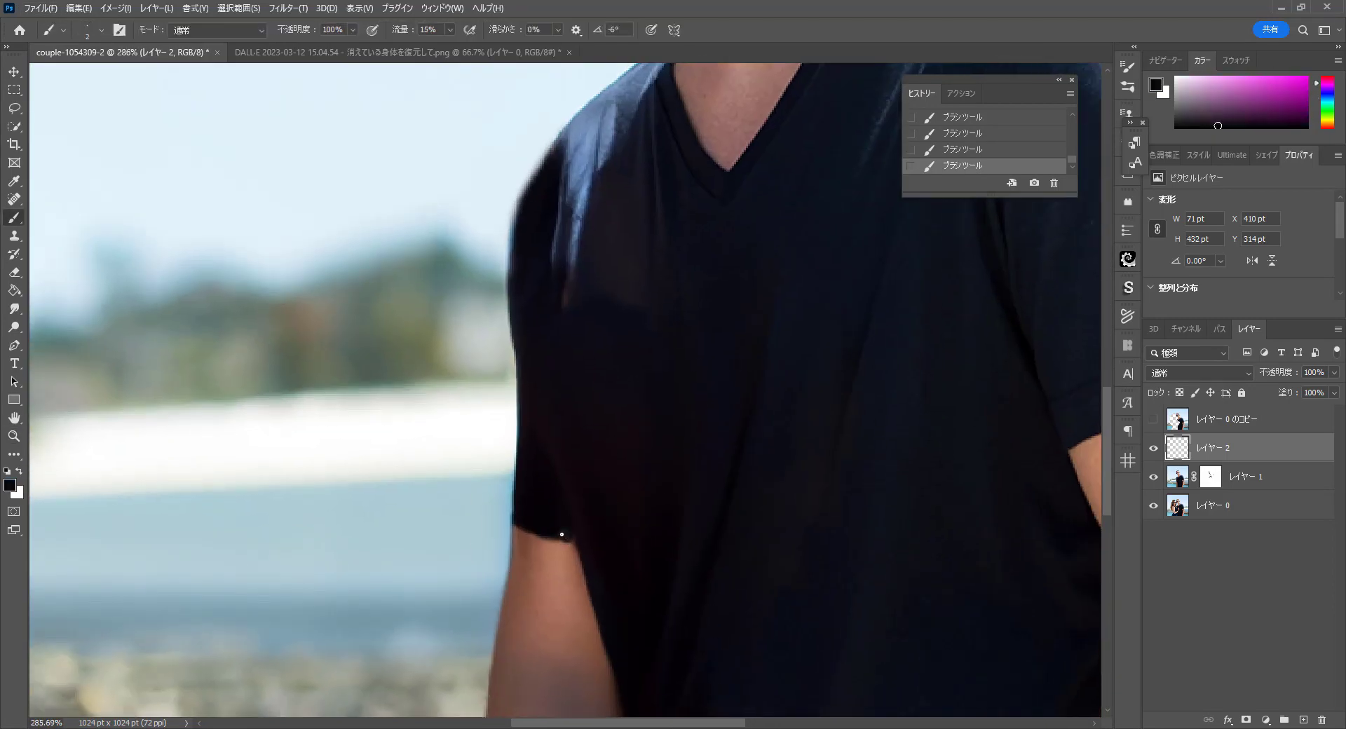
key("ctrl+0")
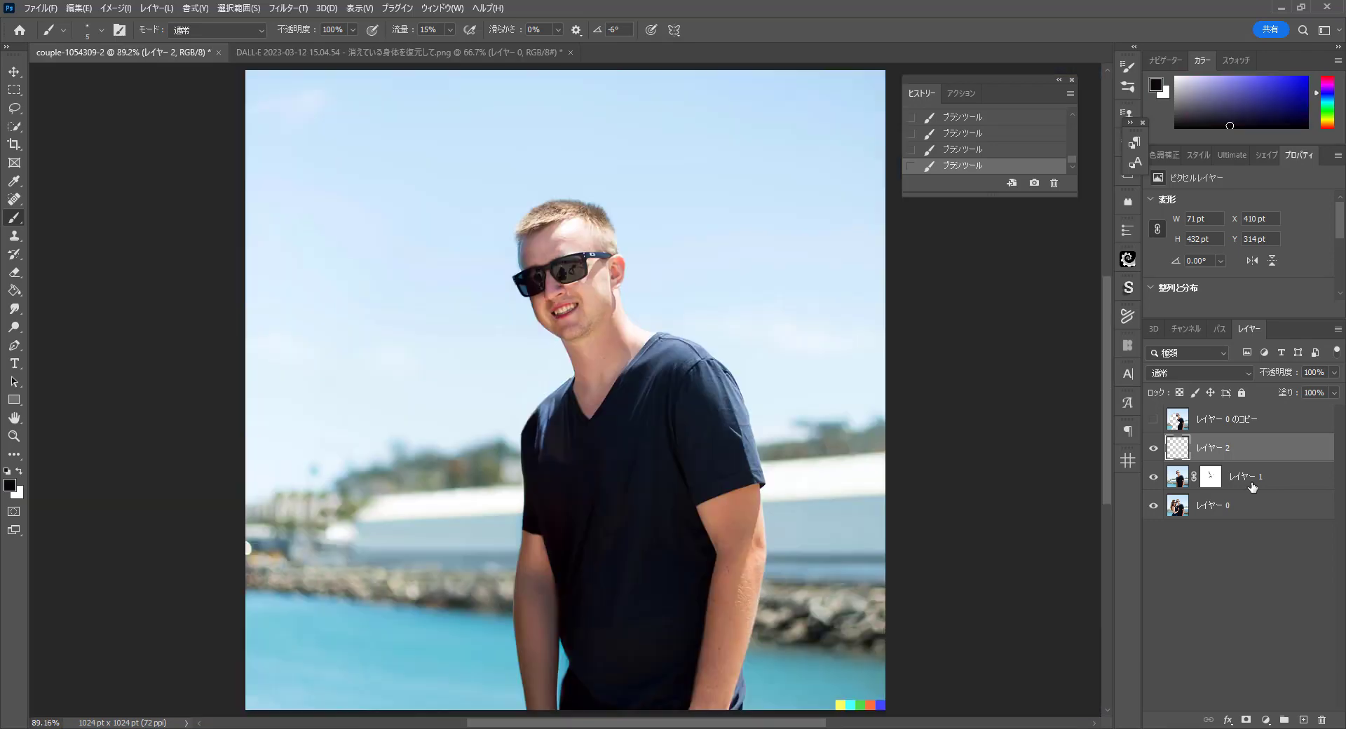
Step: Group レイヤー 2 and レイヤー 1, and compare the retouched result with the original couple photo by toggling the group's visibility
left_click(1254, 484, "shift")
left_click(1286, 720)
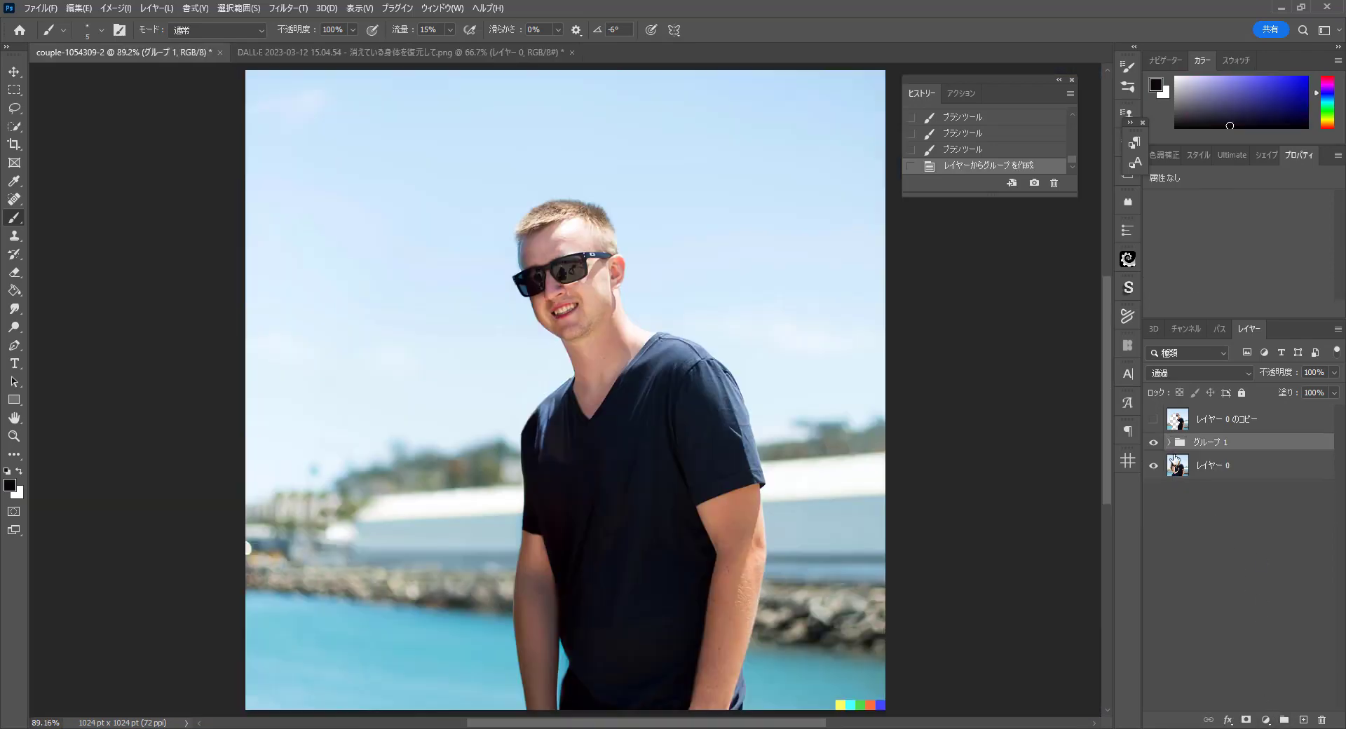
left_click(1161, 443)
left_click(1161, 443)
left_click(1161, 444)
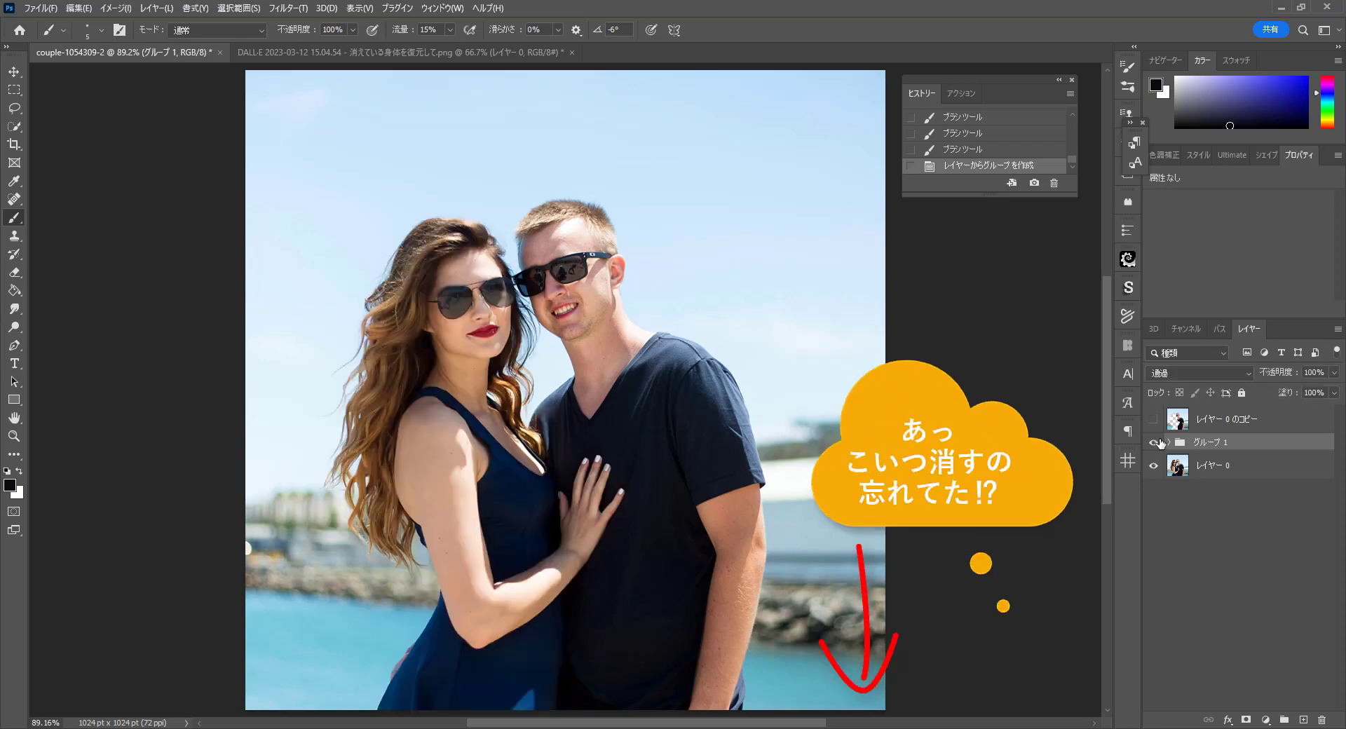
Step: Toggle the visibility of グループ 1 again to check the generated image for leftovers against the original photo
left_click(1160, 443)
left_click(1161, 443)
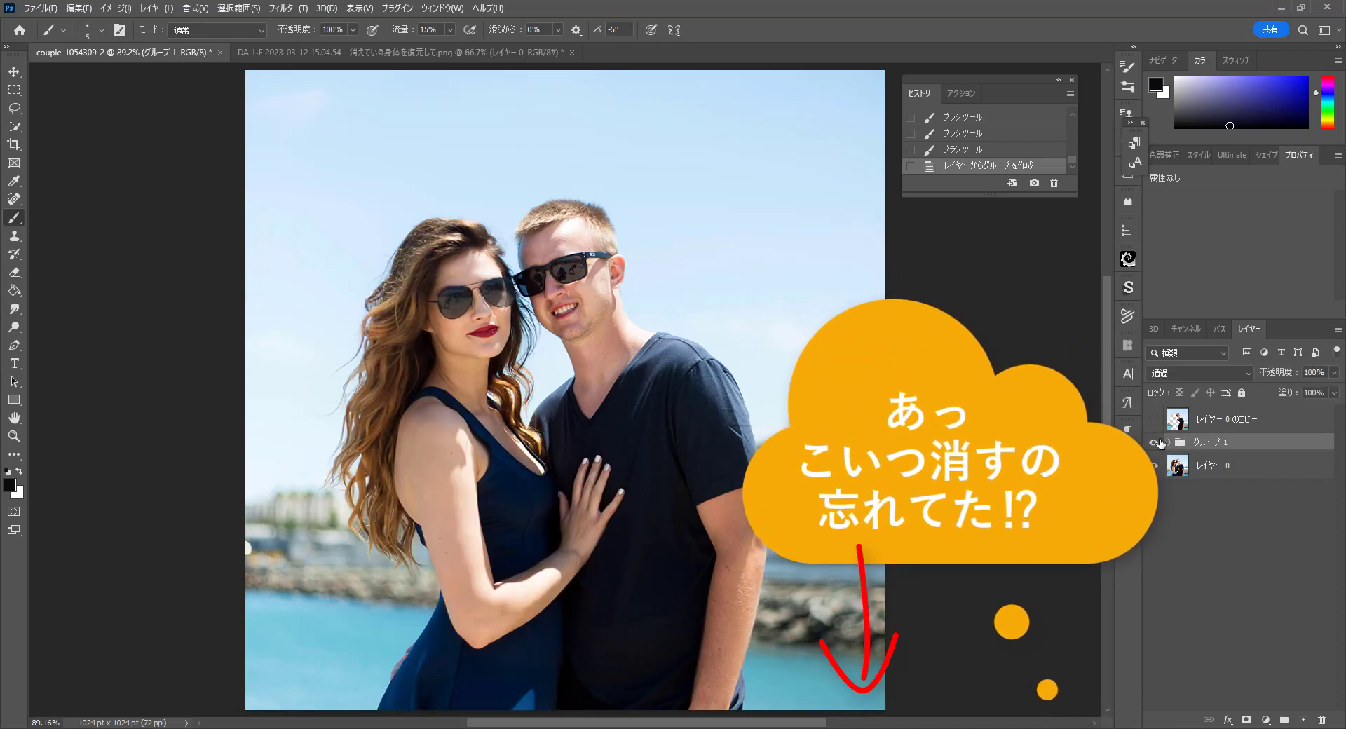
left_click(1160, 443)
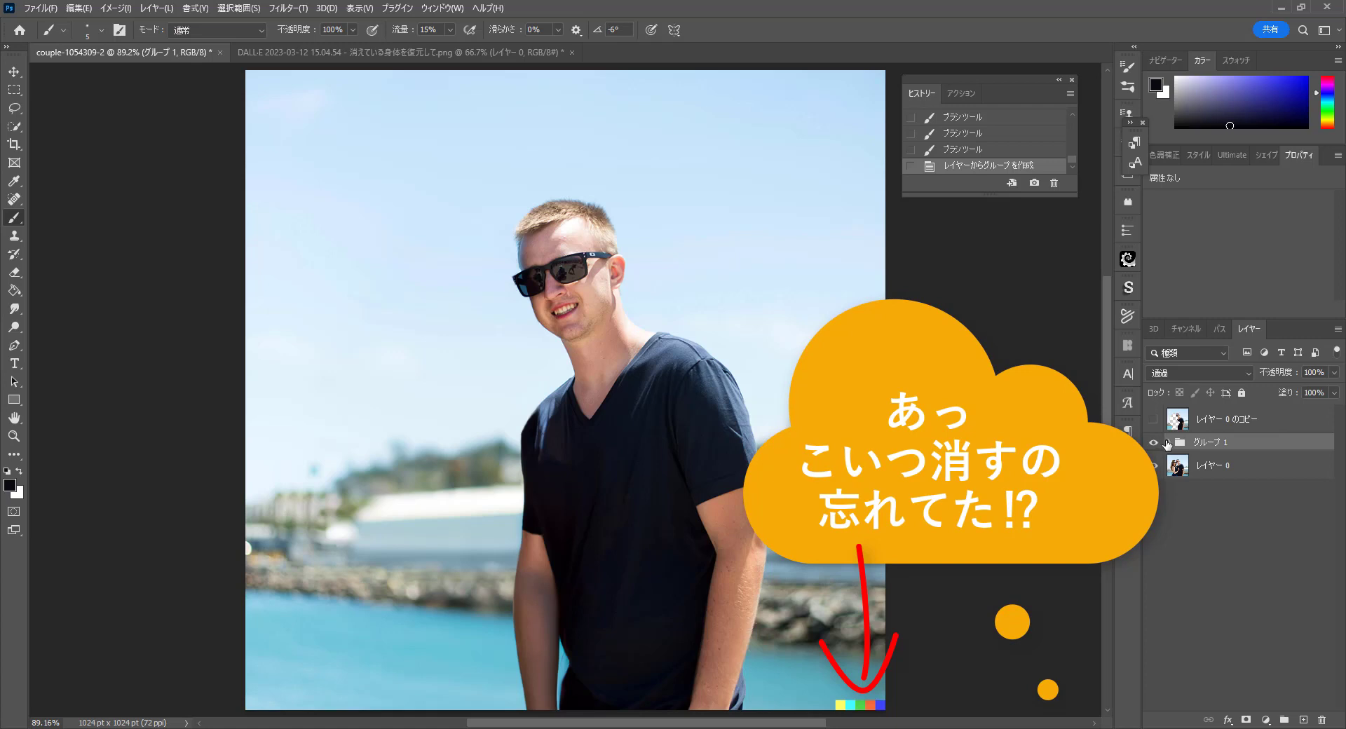
Step: Mask out the coloured DALL-E watermark in the image's lower-right corner by painting black on レイヤー 1's layer mask inside グループ 1
left_click(1169, 442)
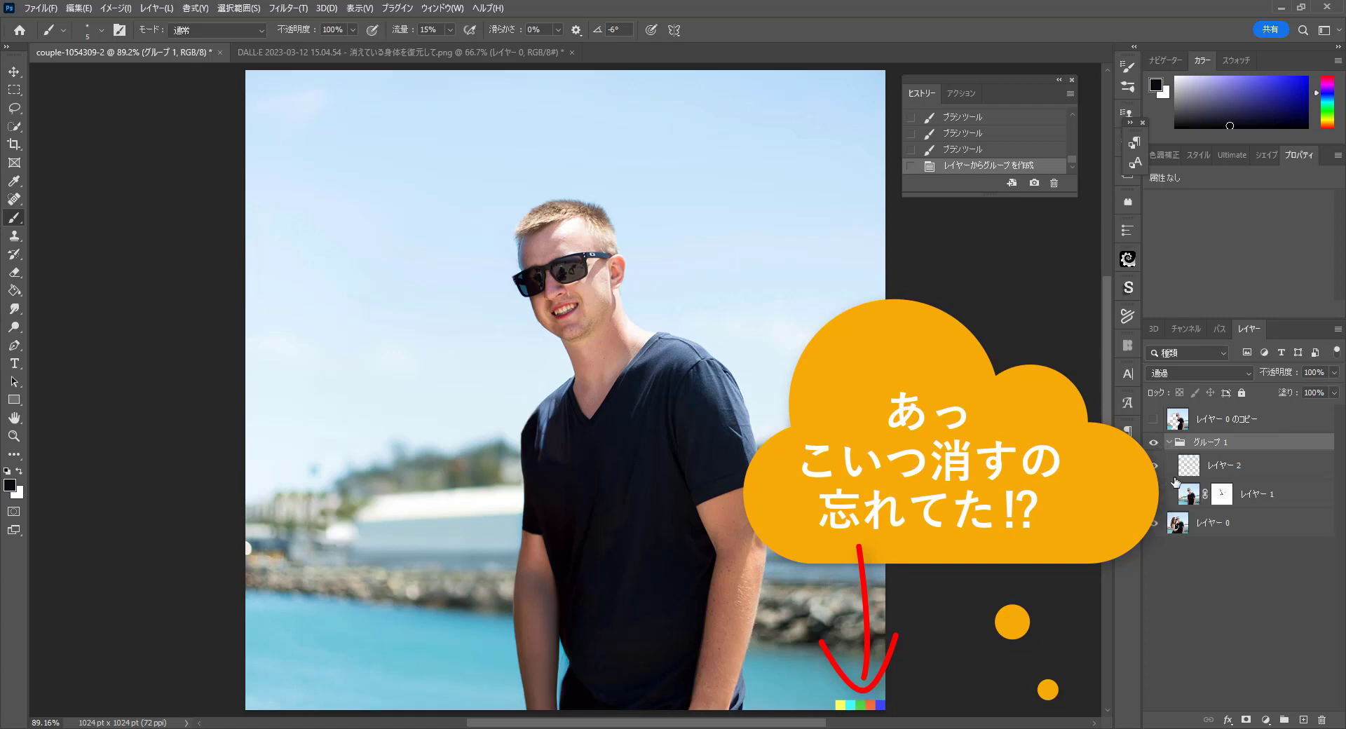
left_click(1221, 495)
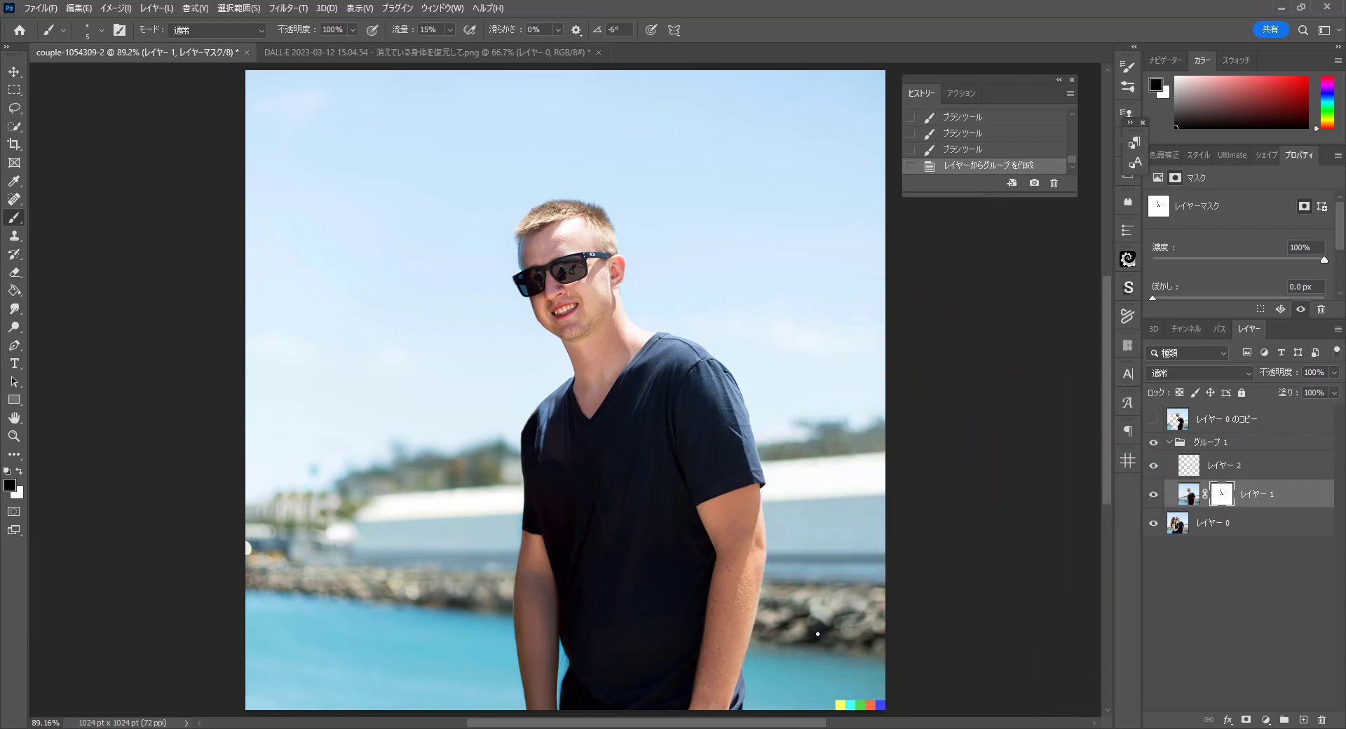
left_click_drag(828, 638, 842, 640)
left_click(900, 705)
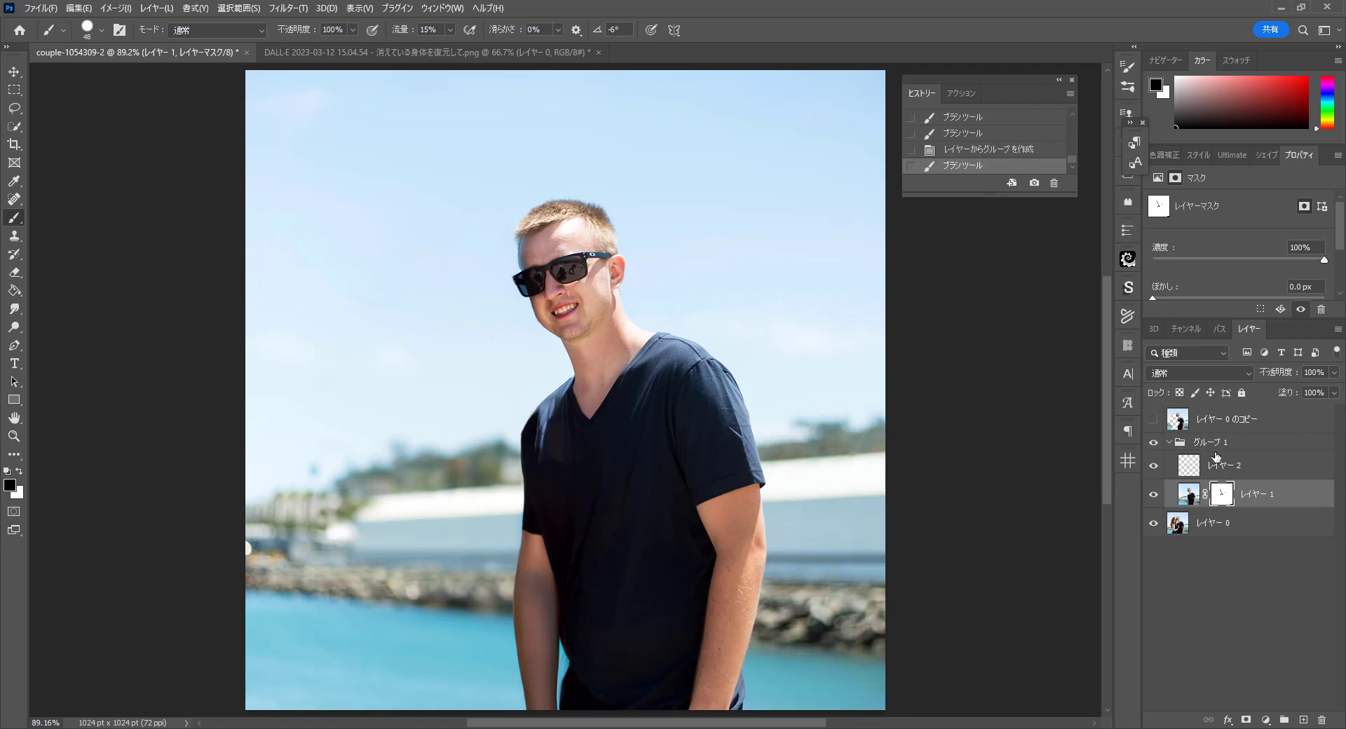
left_click(1170, 442)
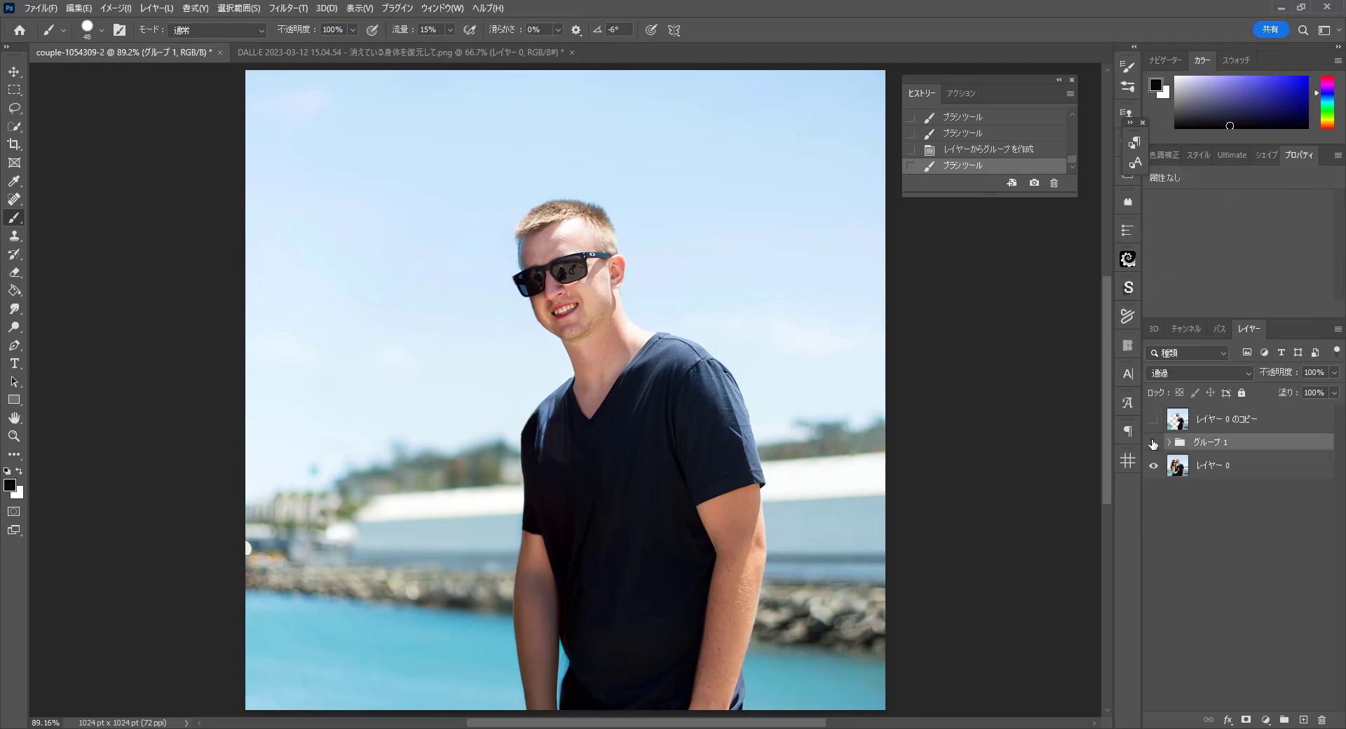
Step: Compare the finished image of the man alone with the original couple photo by repeatedly hiding and showing グループ 1
left_click(1154, 443)
left_click(1153, 443)
left_click(1153, 444)
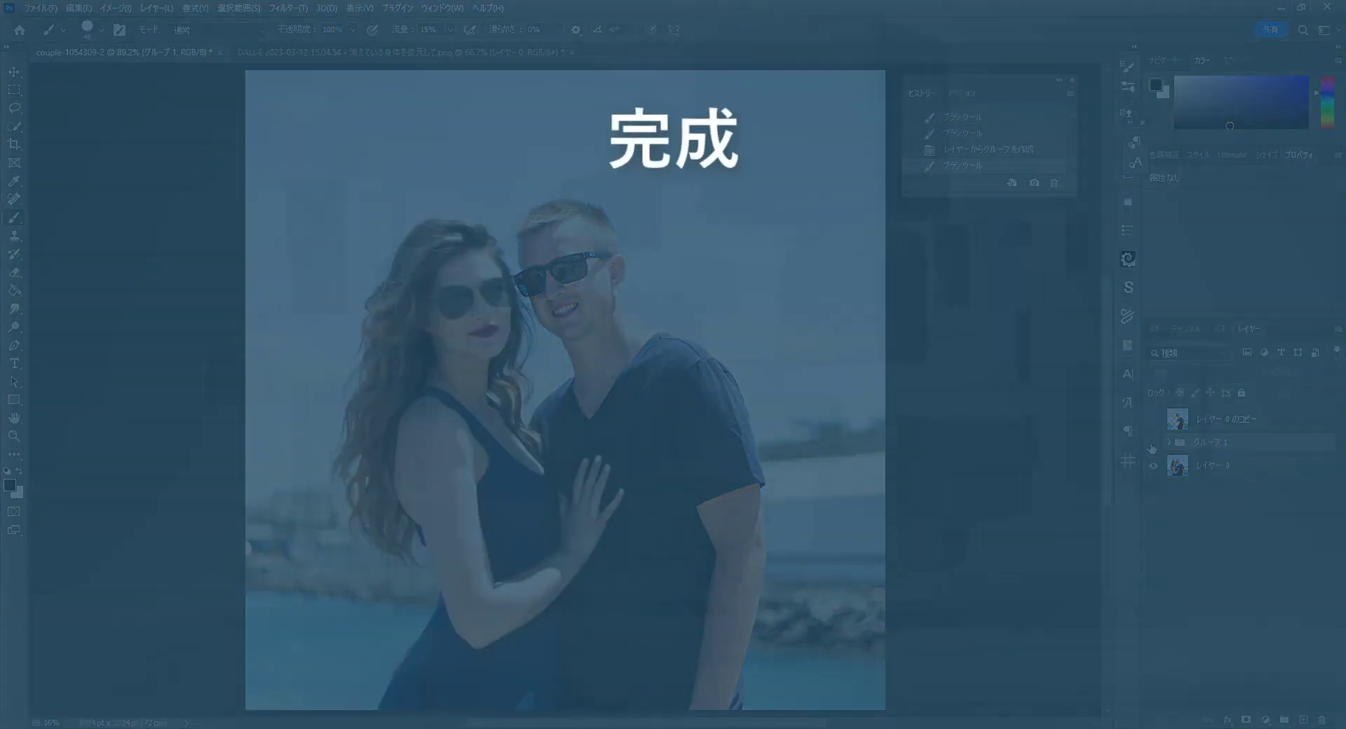
left_click(1152, 444)
left_click(1152, 445)
left_click(1152, 445)
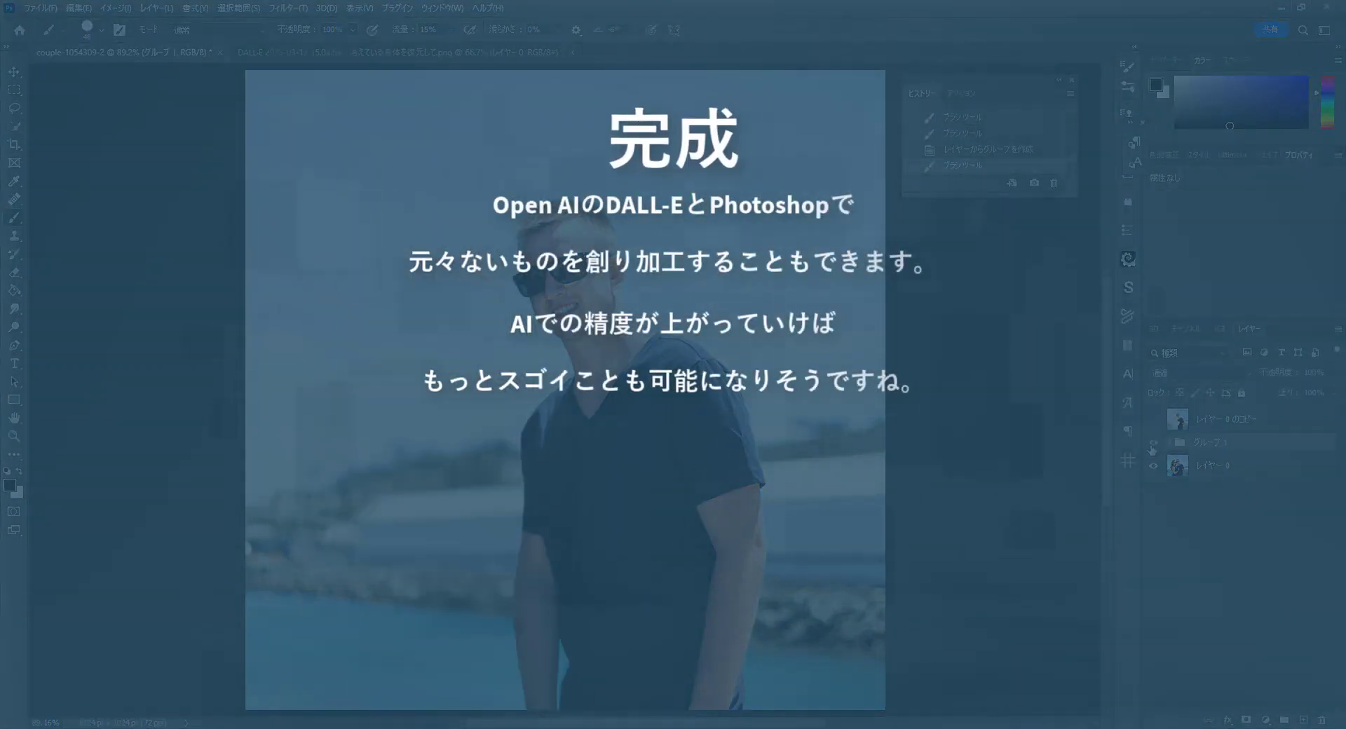
left_click(1153, 444)
left_click(1152, 444)
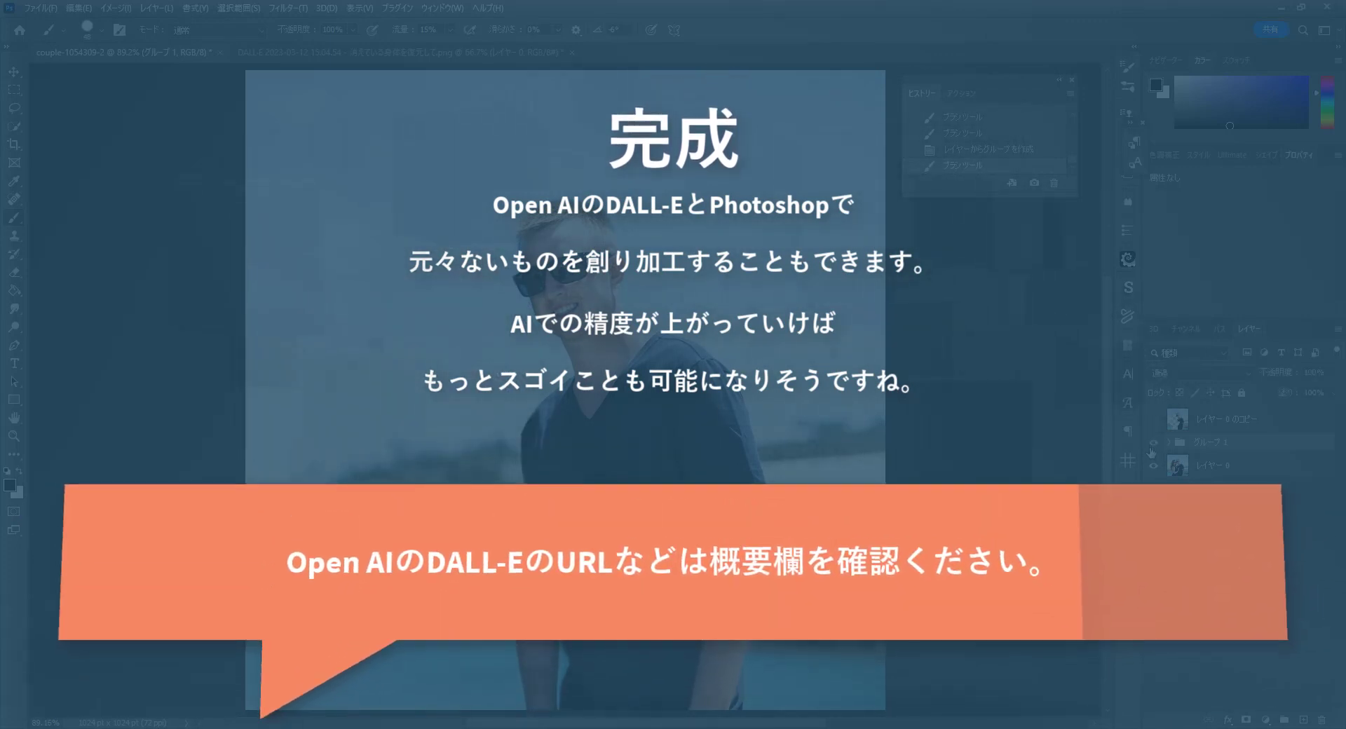
left_click(1153, 445)
left_click(1153, 445)
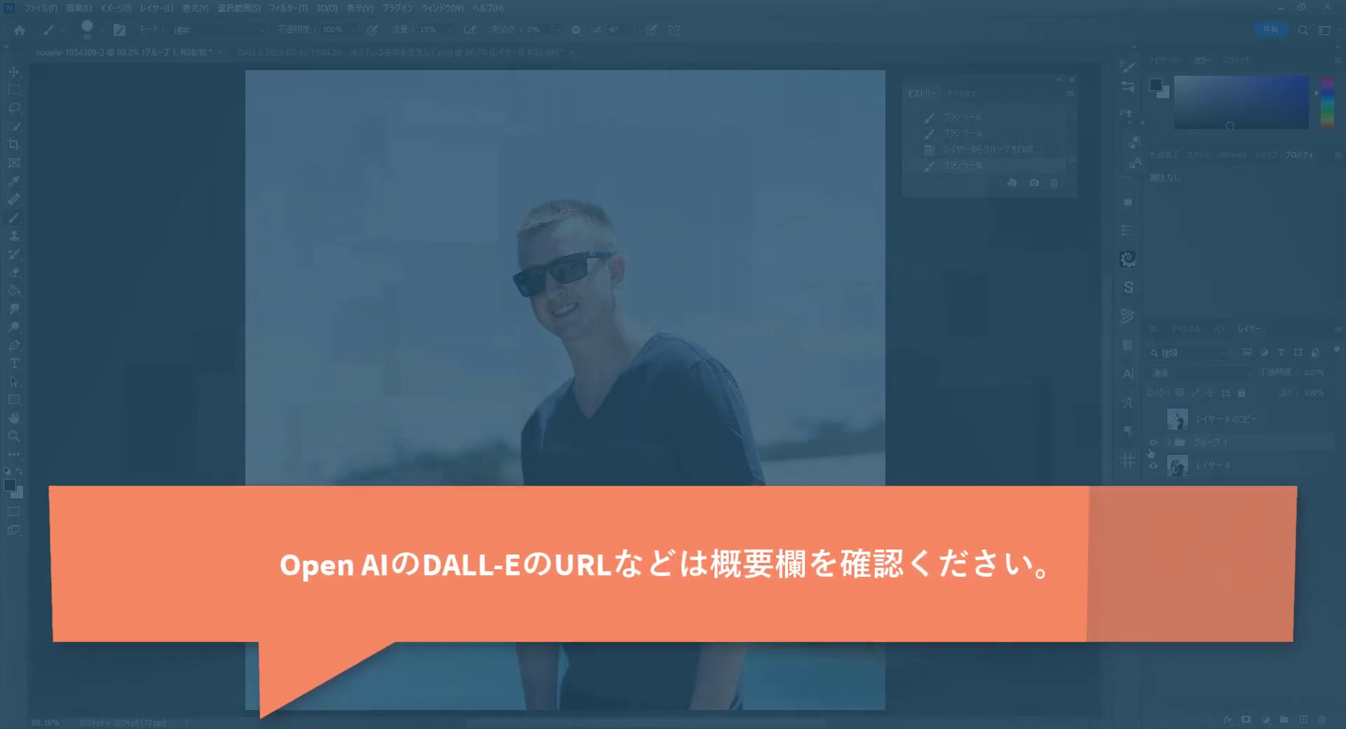